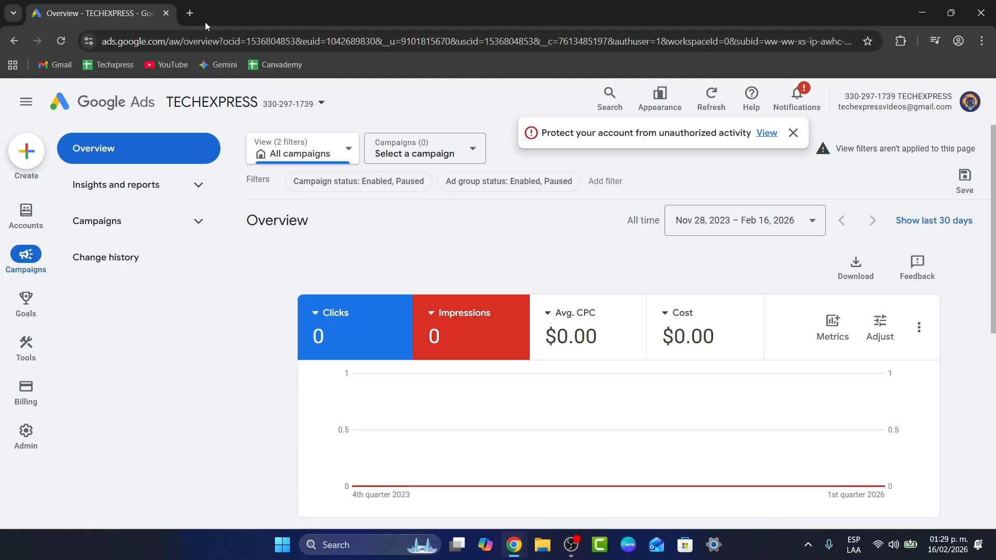
Step: Open YouTube in a new tab and go to the channel's video content list in YouTube Studio
click(191, 13)
click(172, 66)
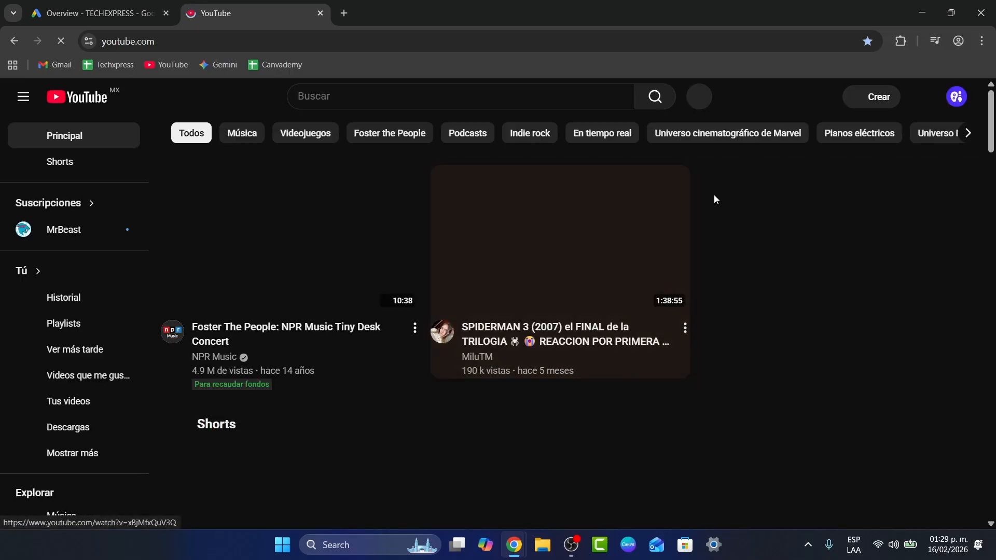
click(957, 97)
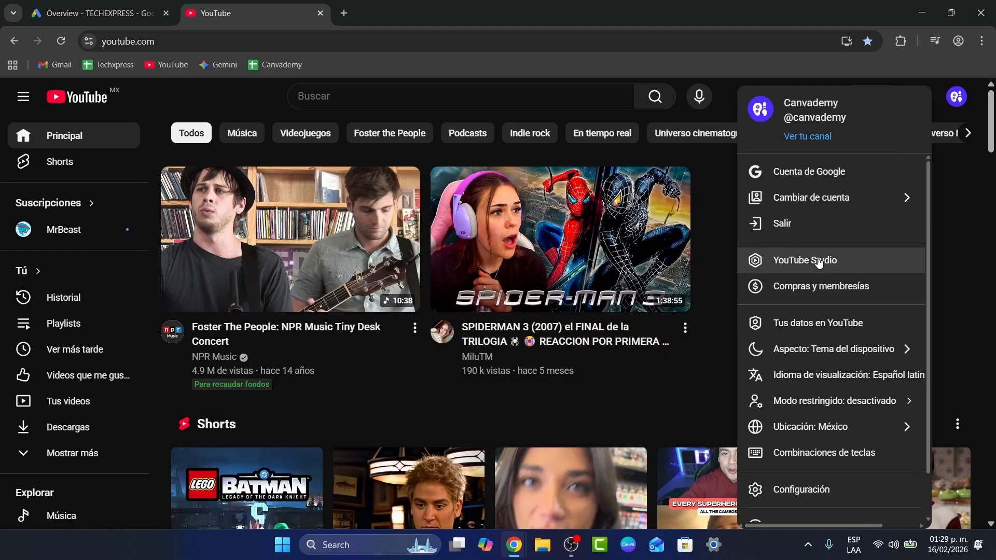
click(807, 260)
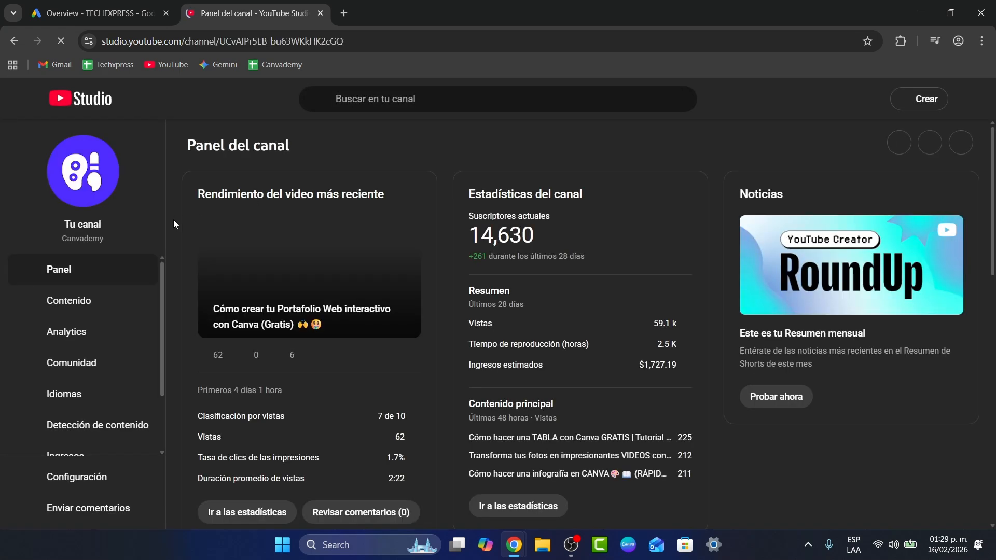
click(78, 306)
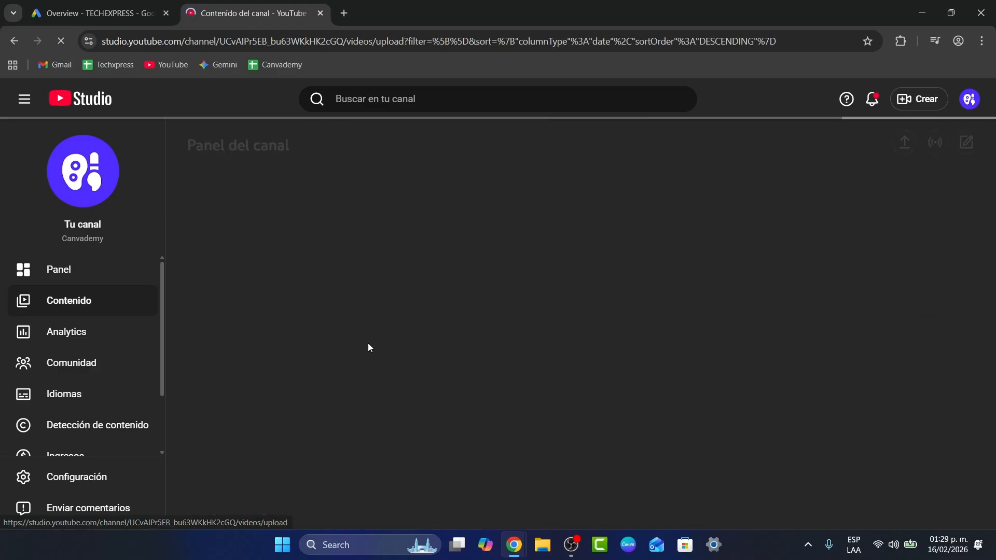
click(430, 295)
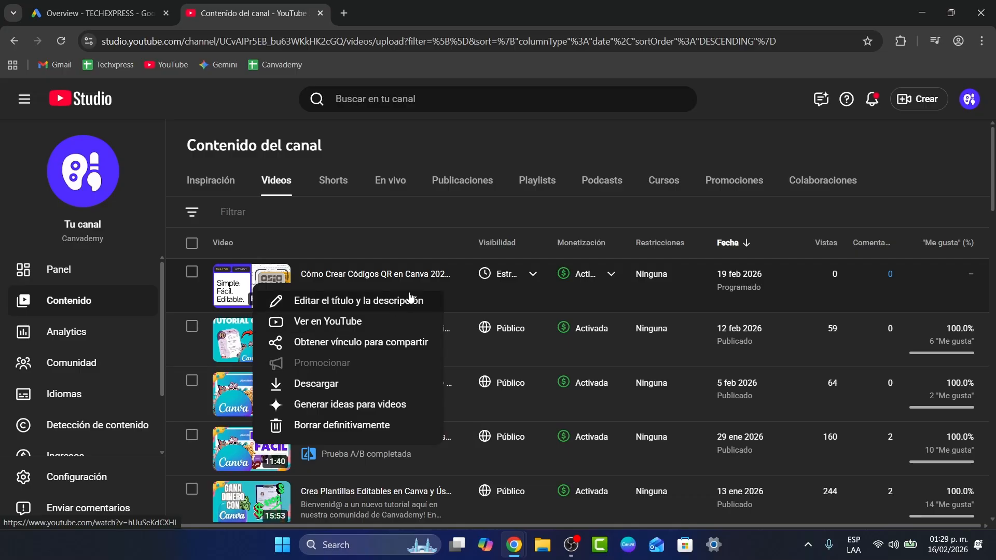
click(433, 285)
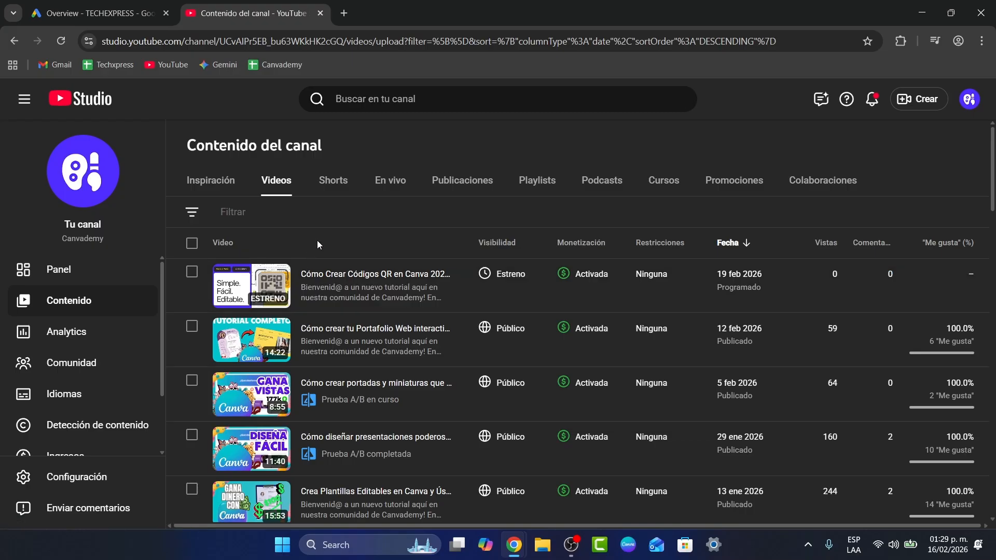
Step: Switch back to Google Ads, dismissing the account protection notice, and open the Campaigns list
click(81, 4)
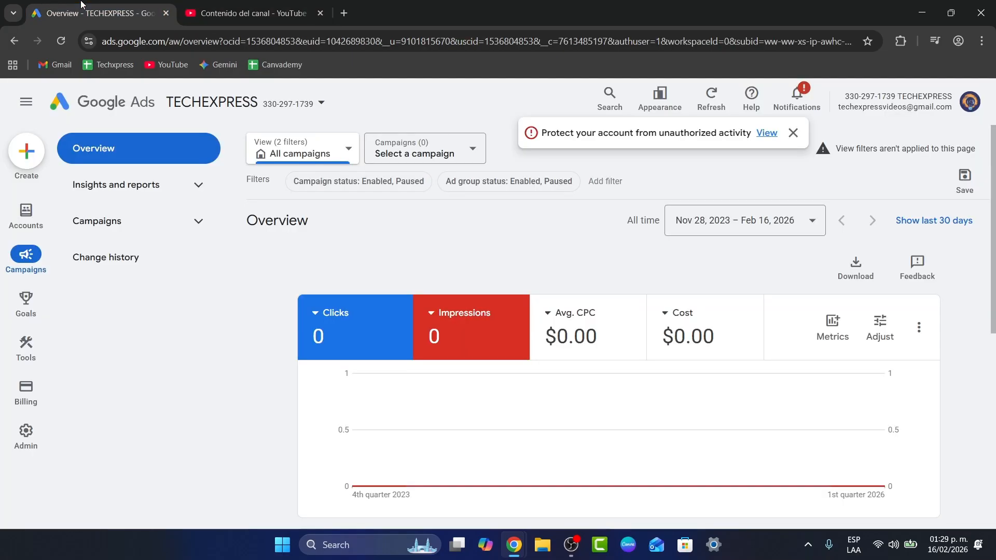
click(793, 133)
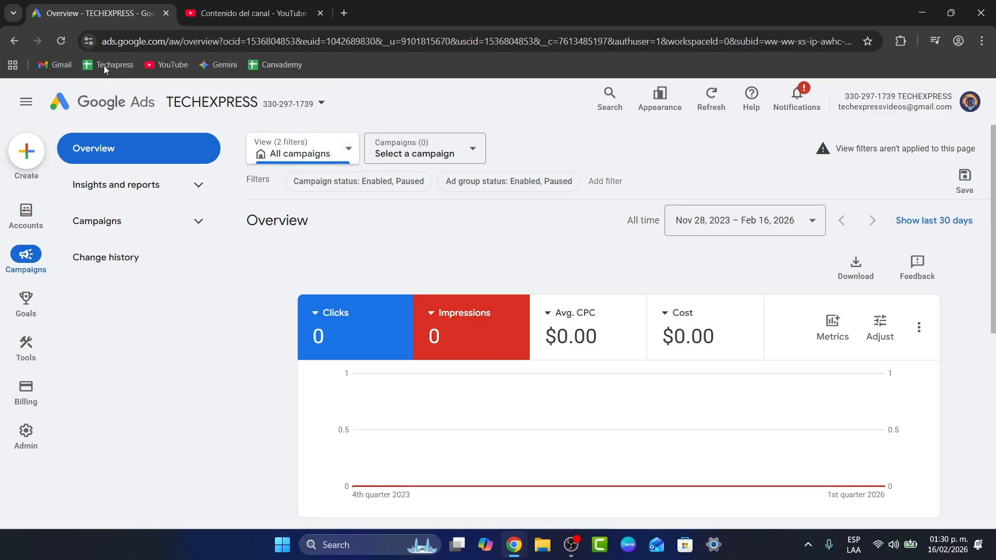
click(271, 111)
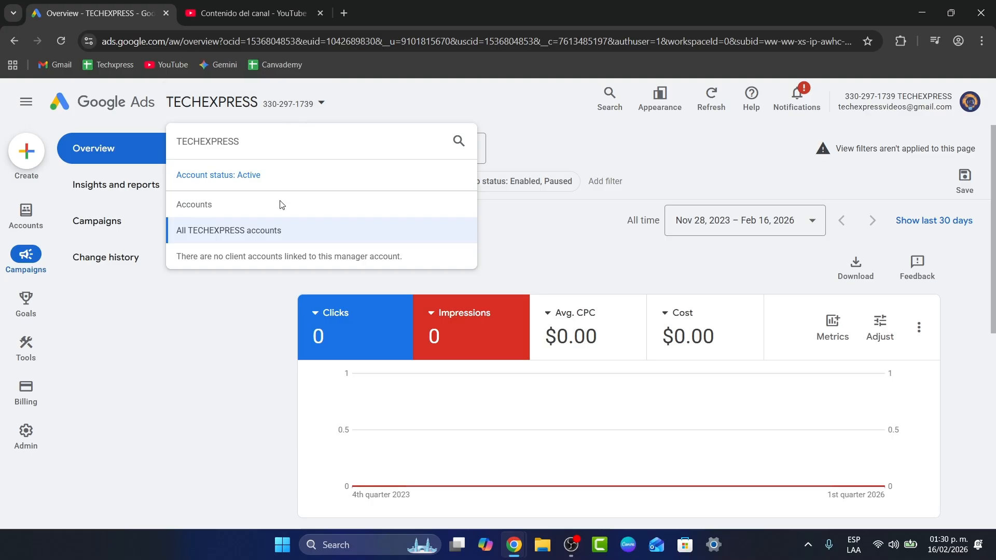
click(285, 228)
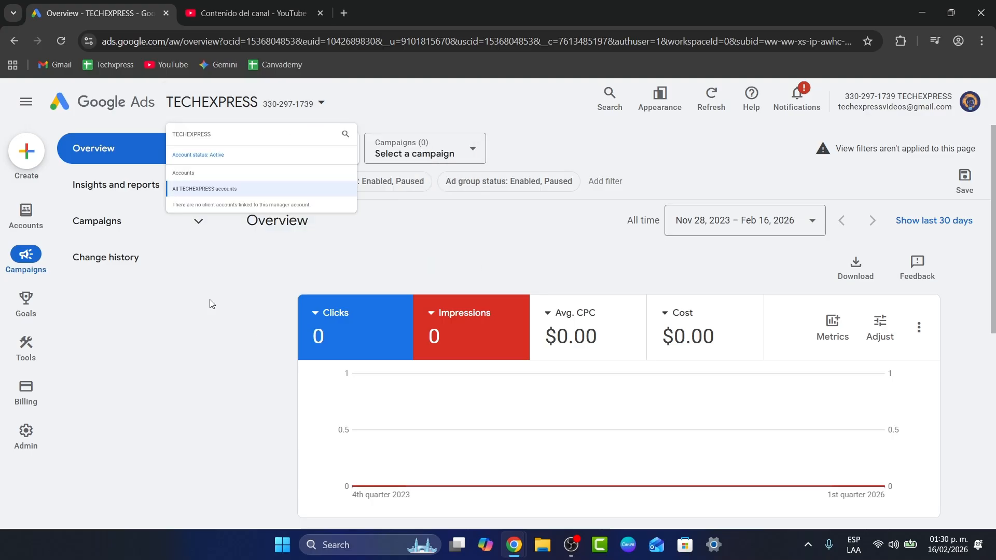
click(132, 224)
click(134, 257)
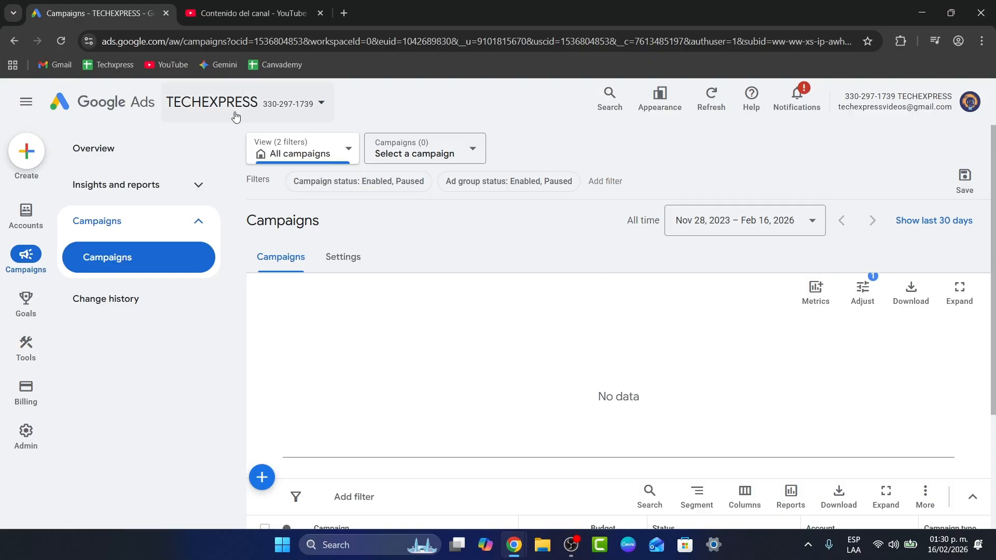
Step: Try to create a new campaign from the manager account
mouse_move(16, 214)
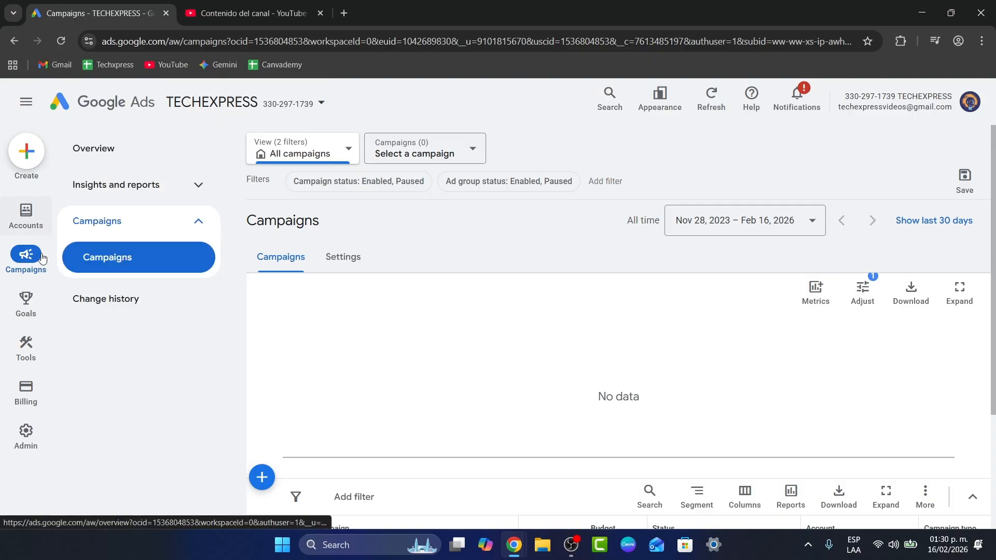
mouse_move(27, 310)
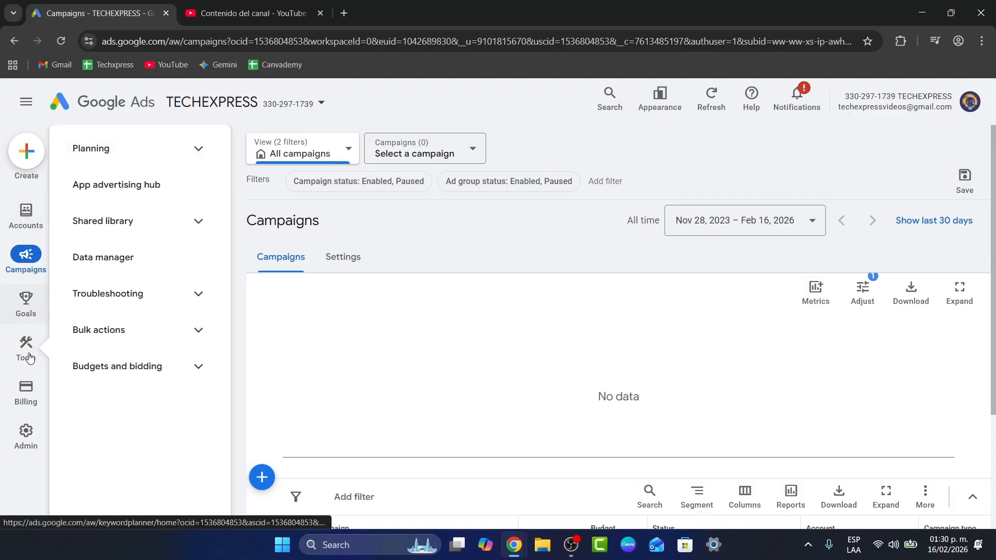
mouse_move(9, 439)
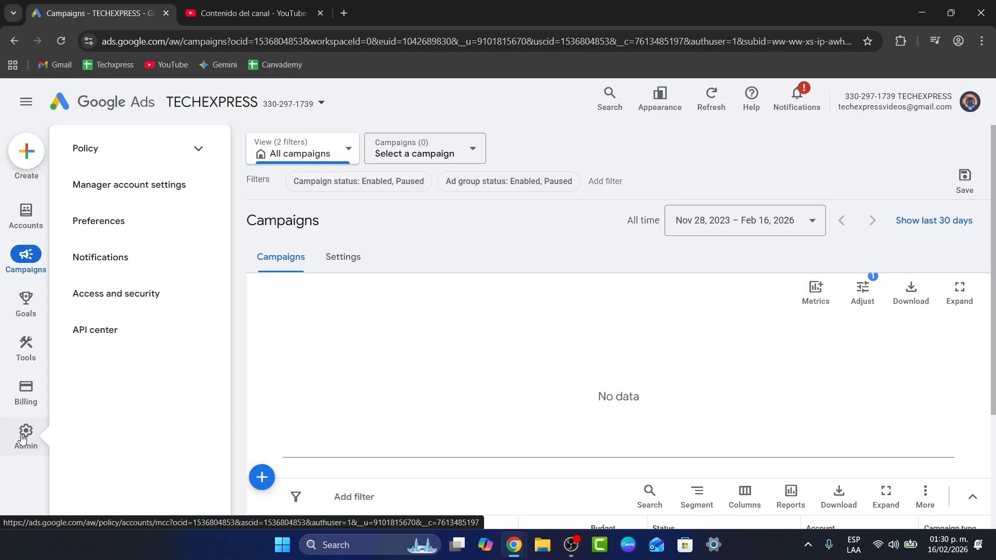
click(26, 151)
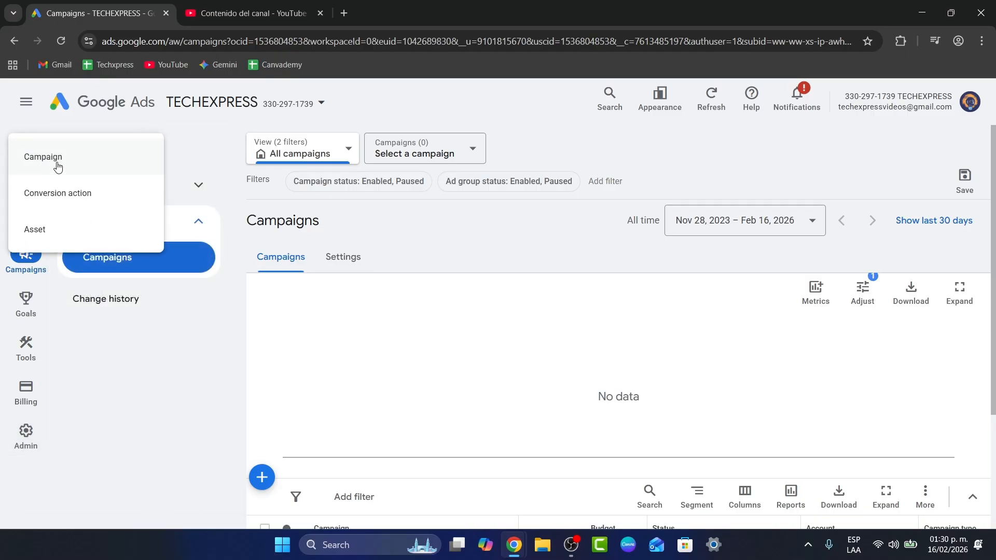
click(55, 160)
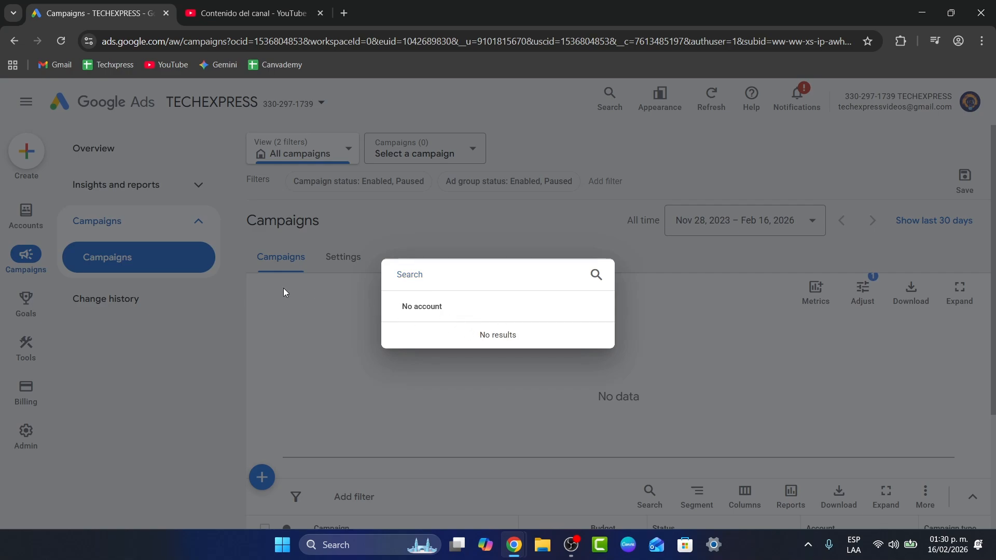
click(187, 356)
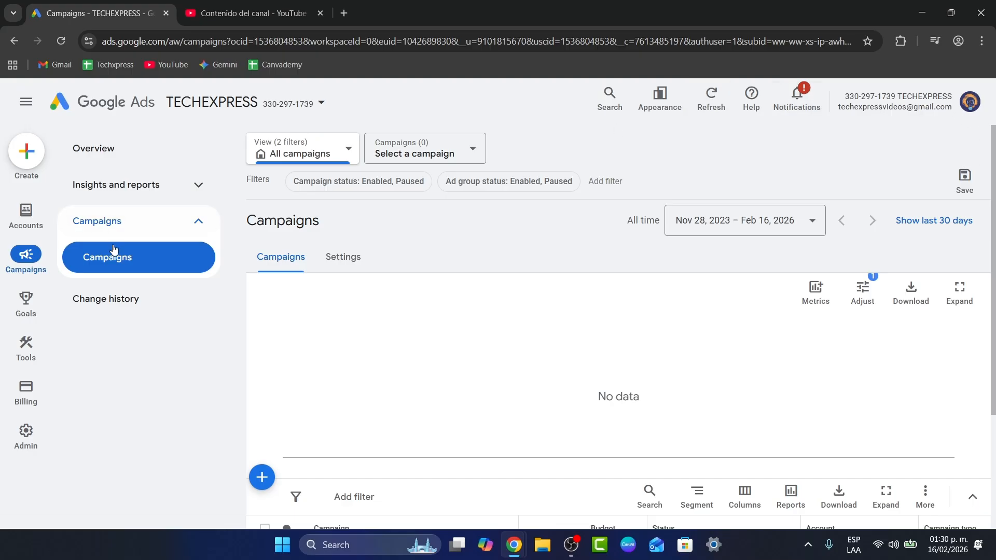
Step: Start creating a new account from the manager's sub-account settings
click(27, 222)
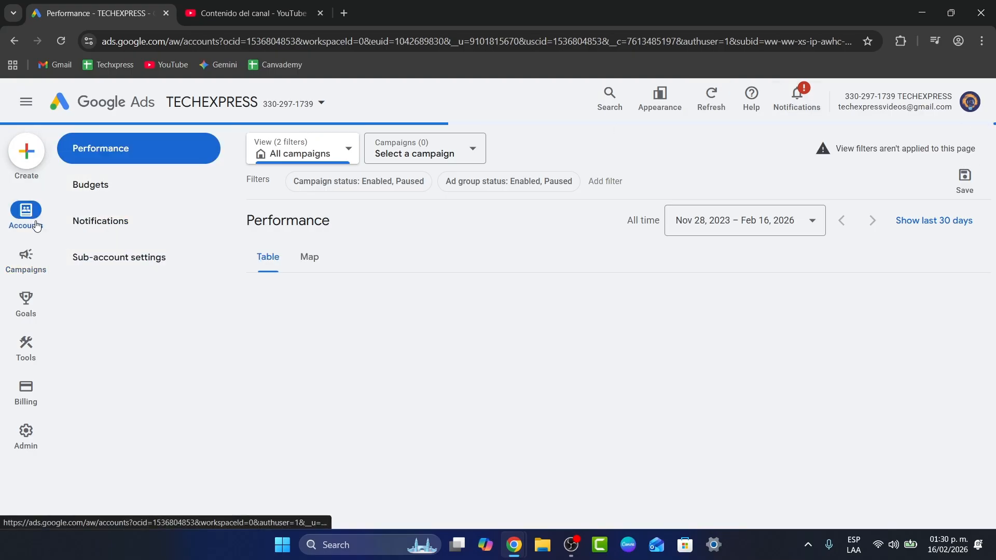
click(134, 256)
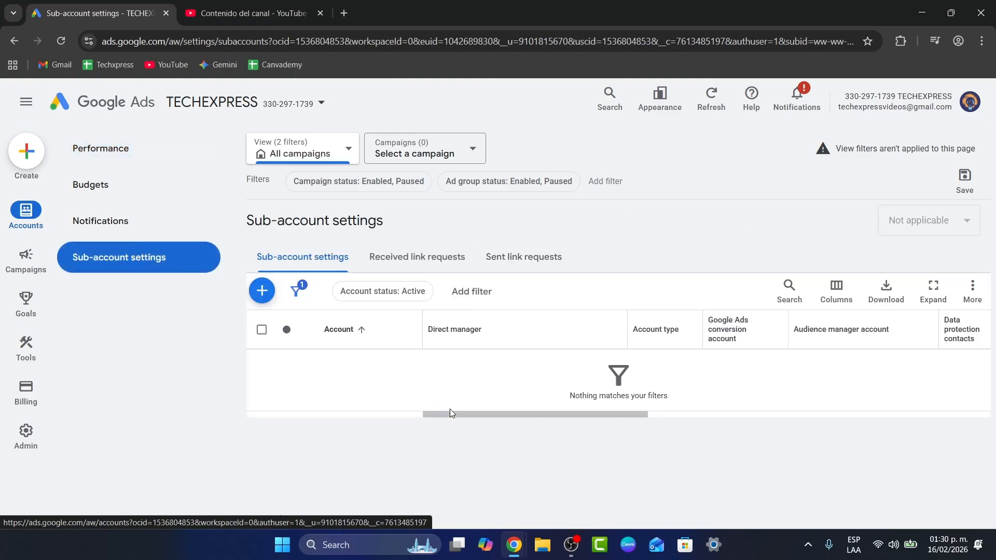
click(262, 291)
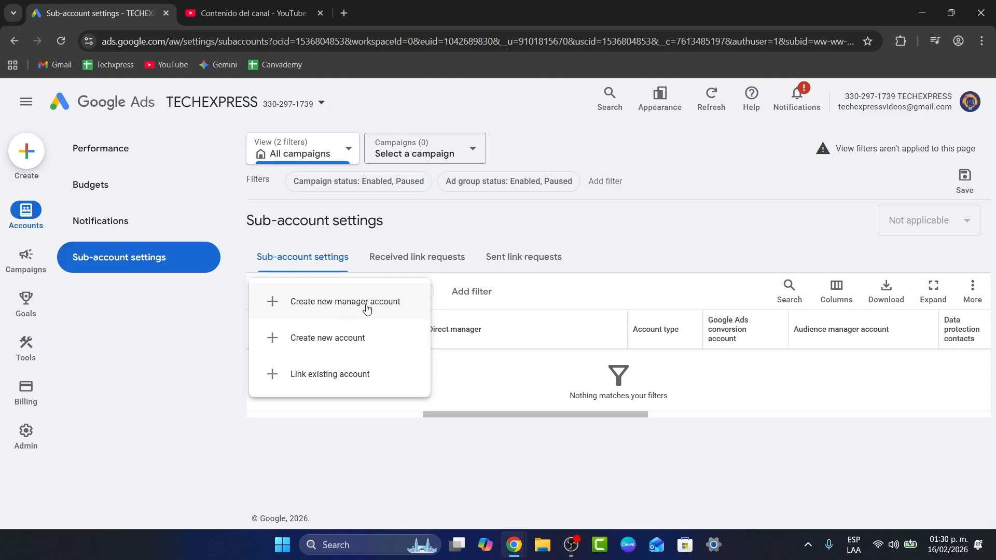
click(348, 338)
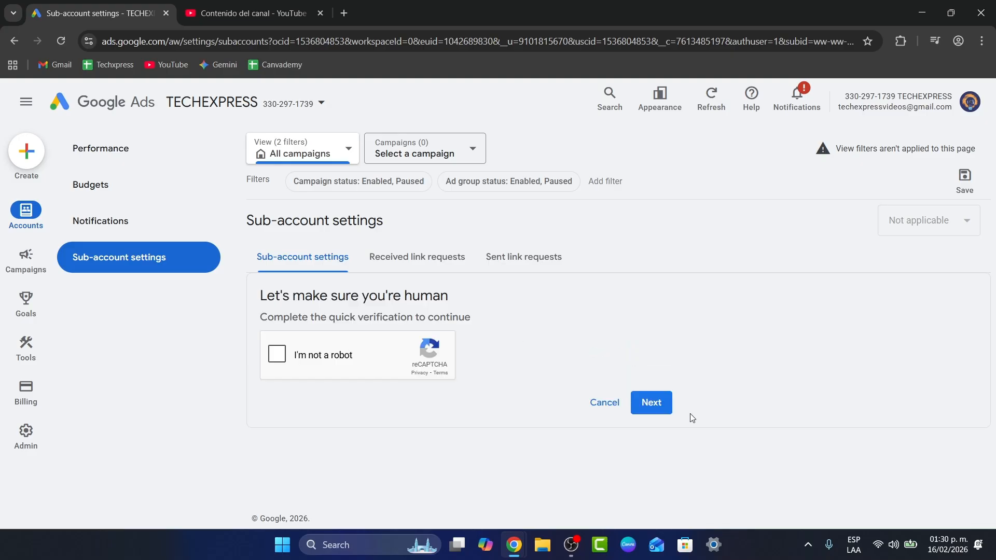
Step: Complete the human verification by selecting all bicycle images, and proceed through the identity confirmation
click(655, 413)
click(319, 356)
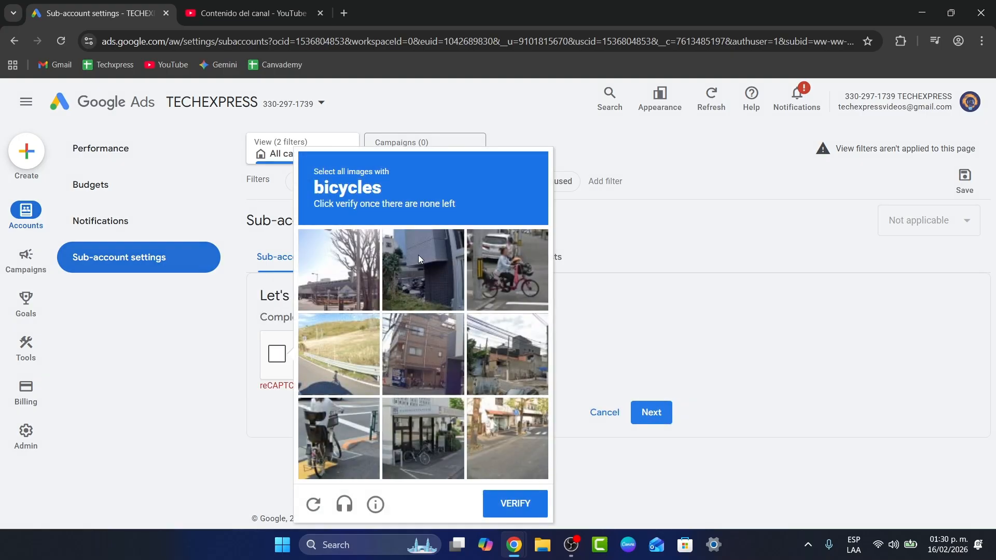
click(496, 267)
click(339, 428)
click(424, 439)
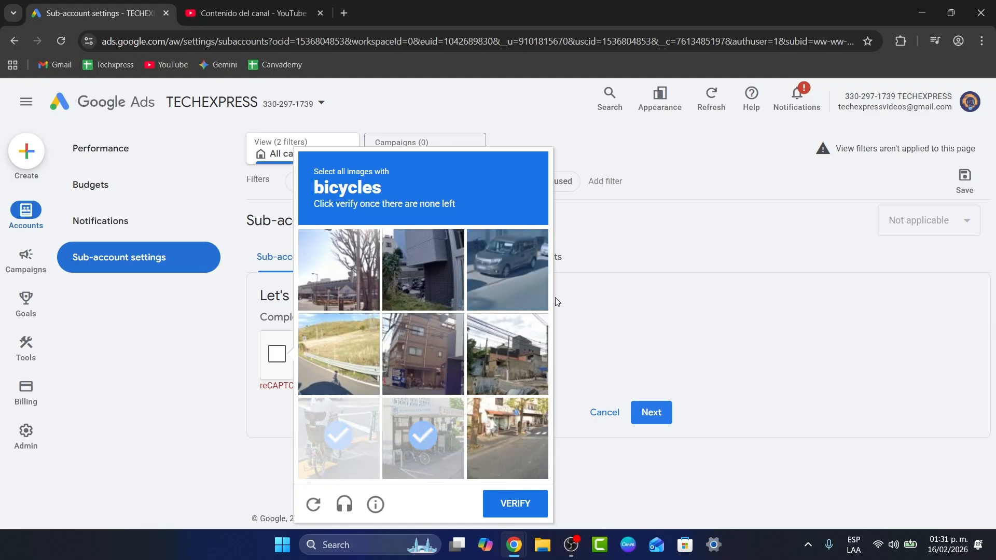
click(424, 440)
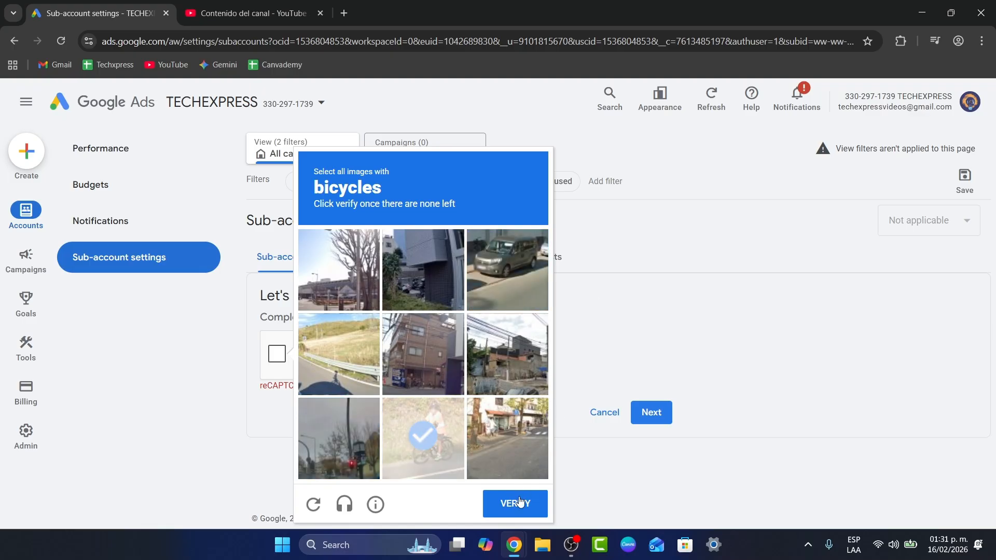
click(428, 430)
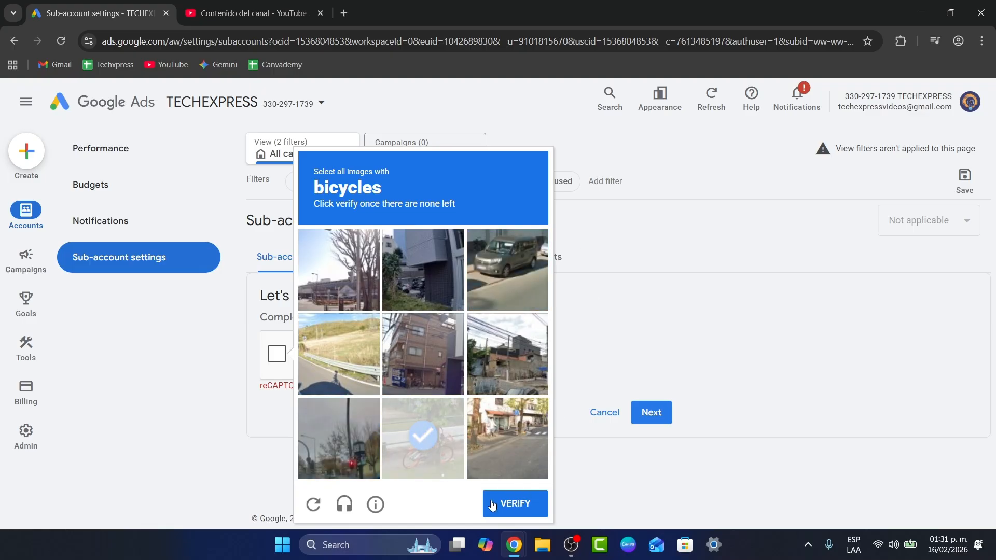
click(491, 505)
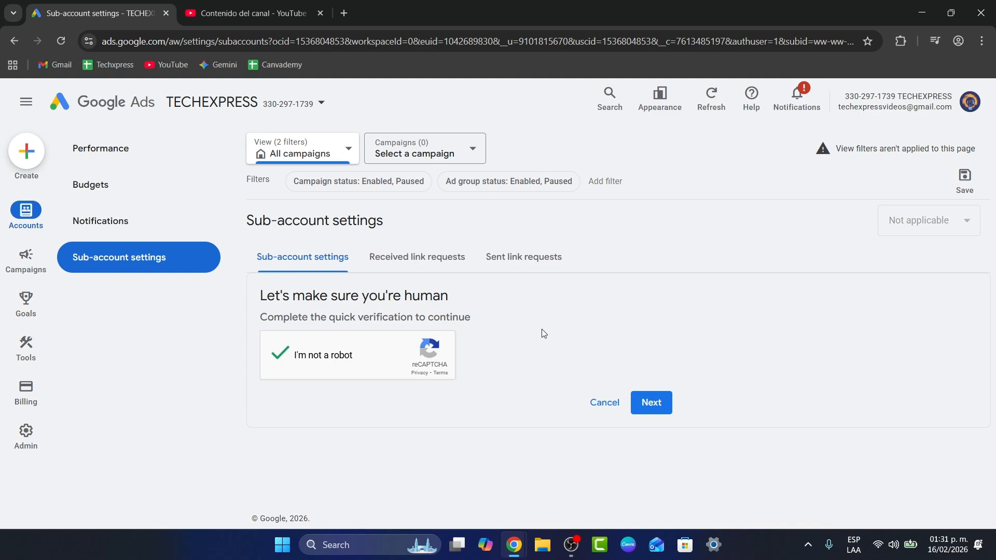
click(648, 400)
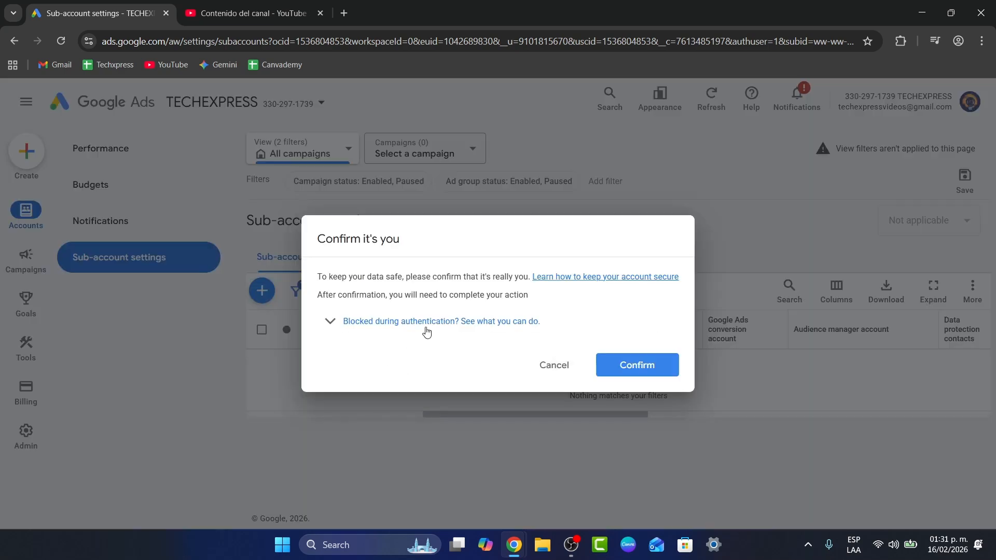
click(667, 372)
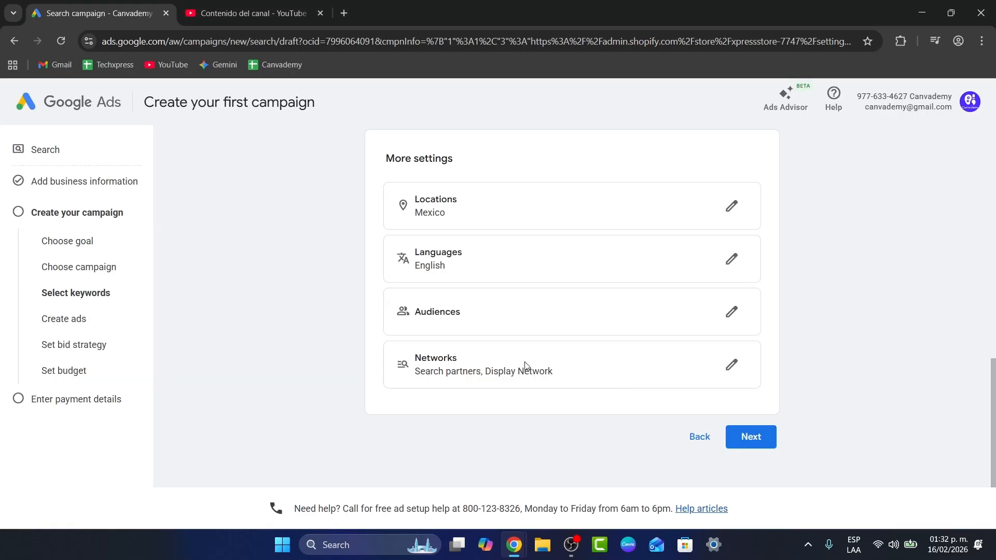
Step: Look over the campaign creation stages and open the Ads Advisor assistant
scroll(525, 364, up, 1)
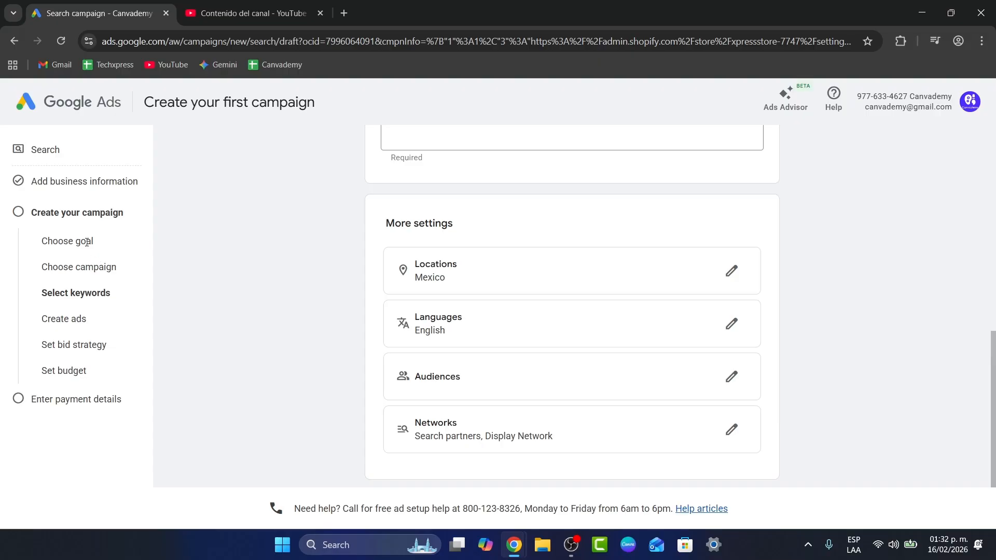
drag(40, 208, 233, 230)
scroll(245, 262, up, 4)
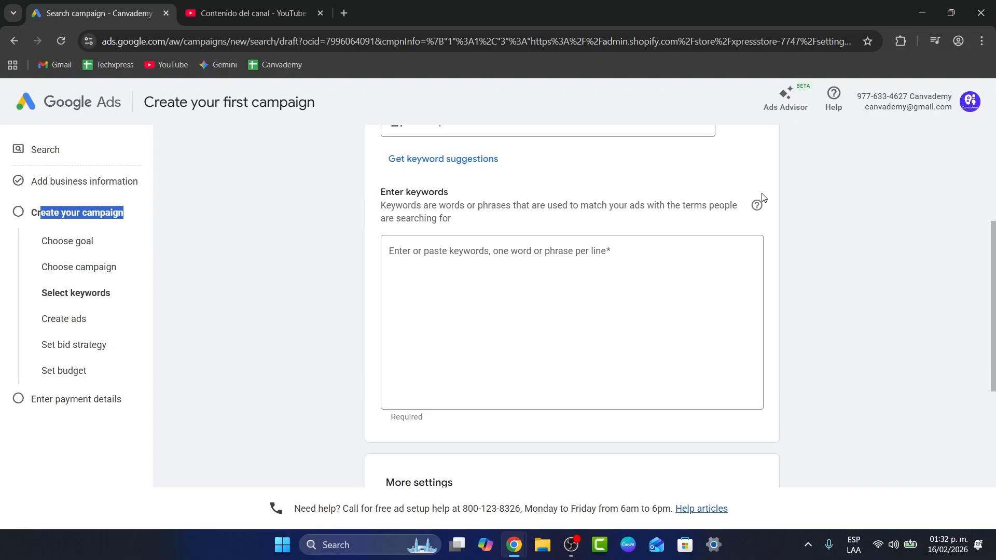
click(788, 101)
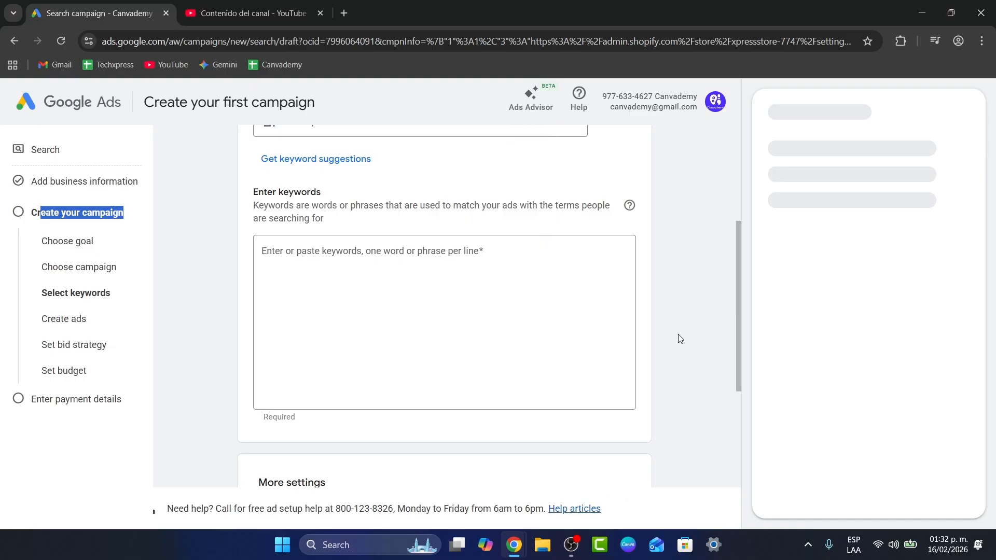
Step: Review the Keywords section of the search campaign and open the Locations settings
scroll(528, 285, up, 4)
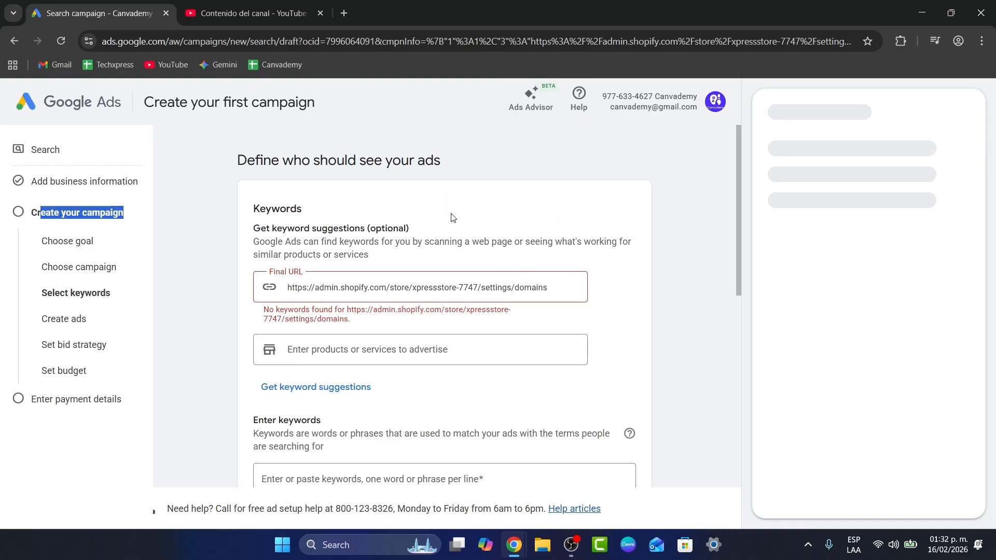
drag(342, 162, 441, 165)
scroll(476, 233, down, 2)
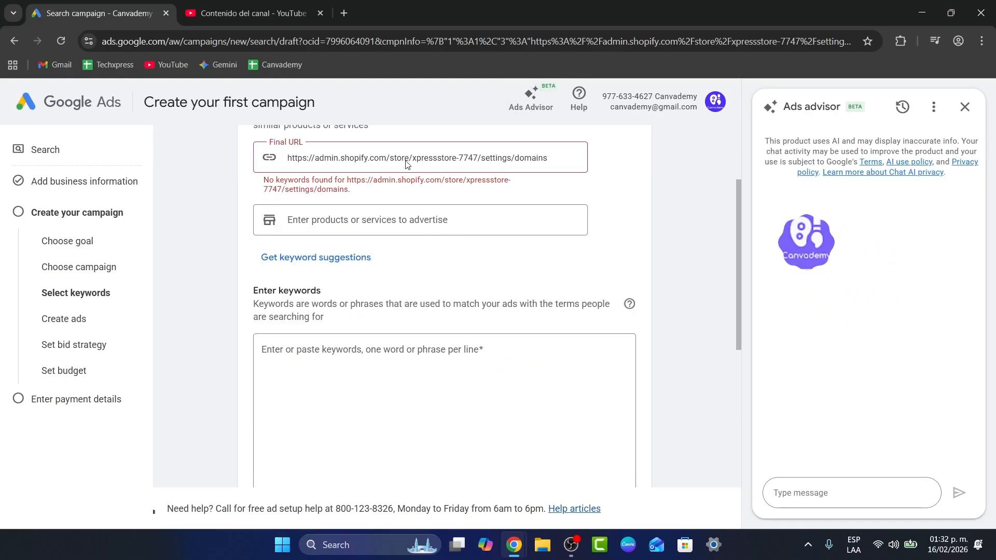
click(405, 220)
scroll(384, 260, down, 5)
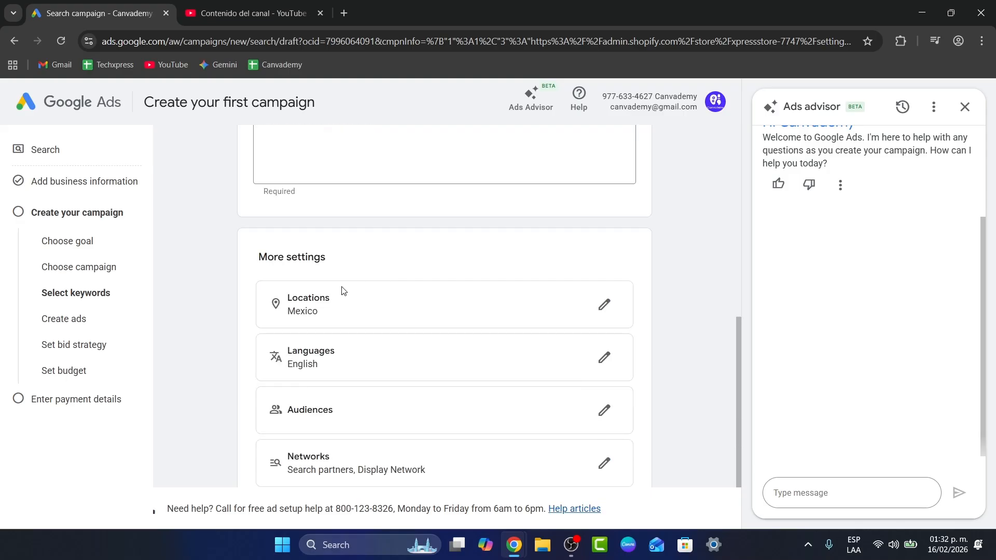
drag(343, 319, 292, 295)
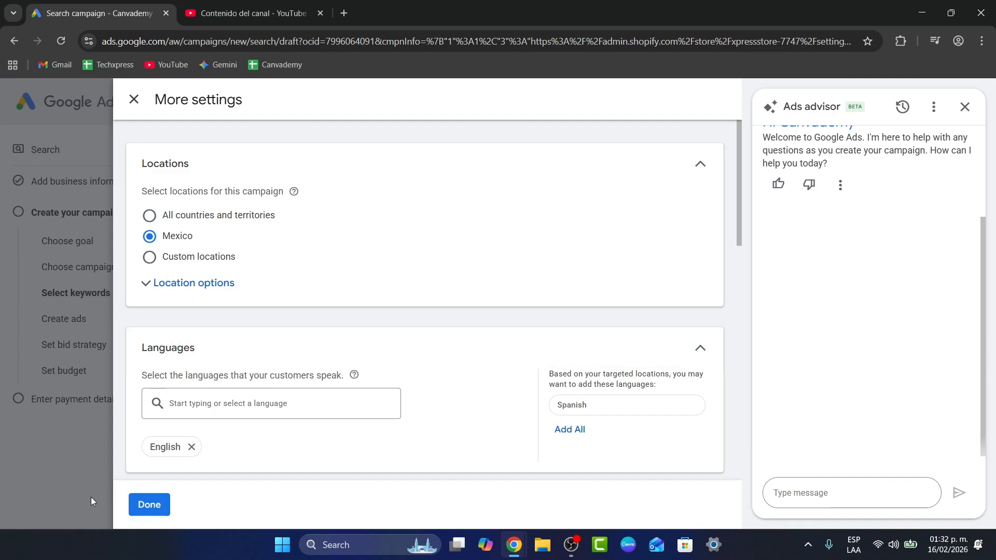
Step: Leave the location settings and try to continue to the next campaign stage
click(91, 498)
scroll(349, 364, down, 2)
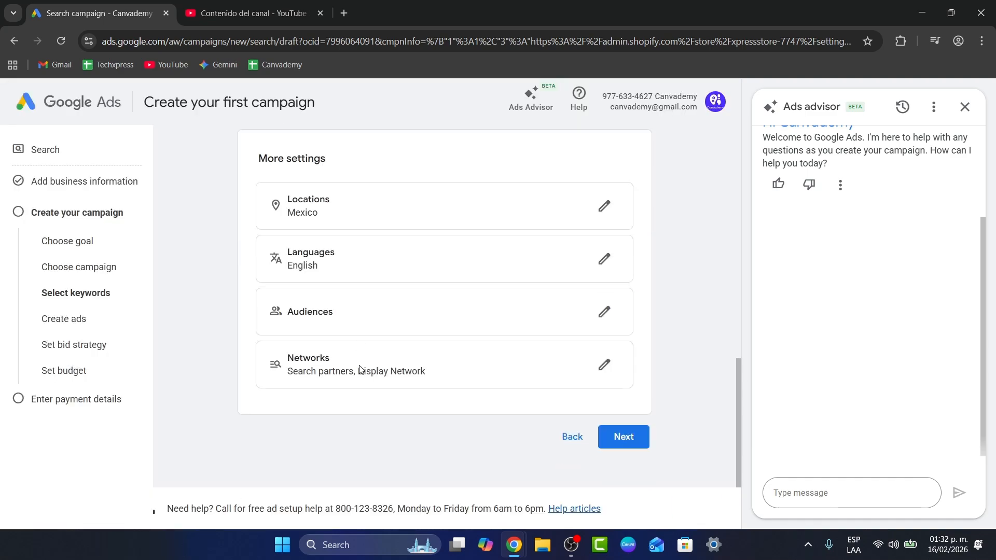
click(625, 437)
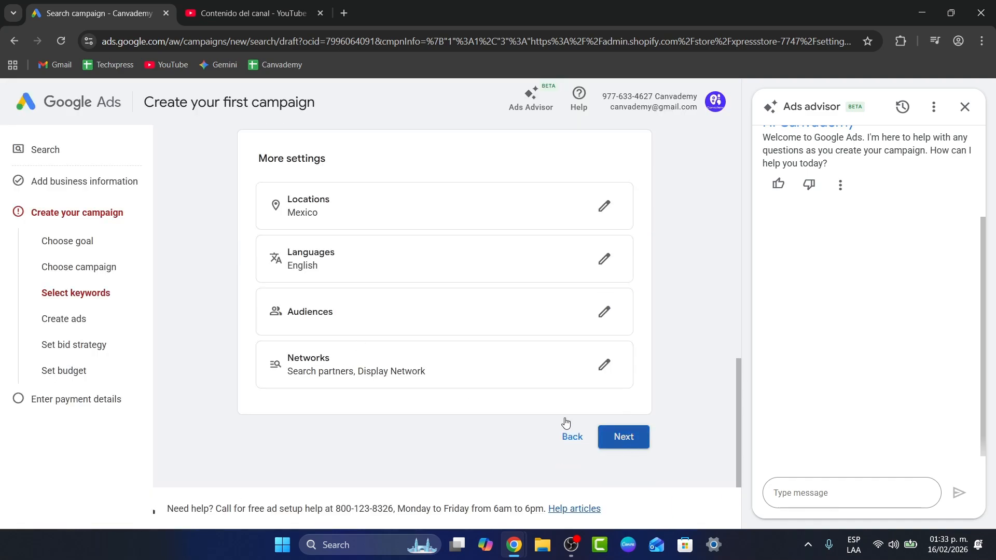
Step: Enter the keywords YOUTUBE CHANNEL, YOUTUBE TUTORIALS and CANVA TUTORIALS on separate lines and submit the keyword stage
click(82, 293)
click(427, 265)
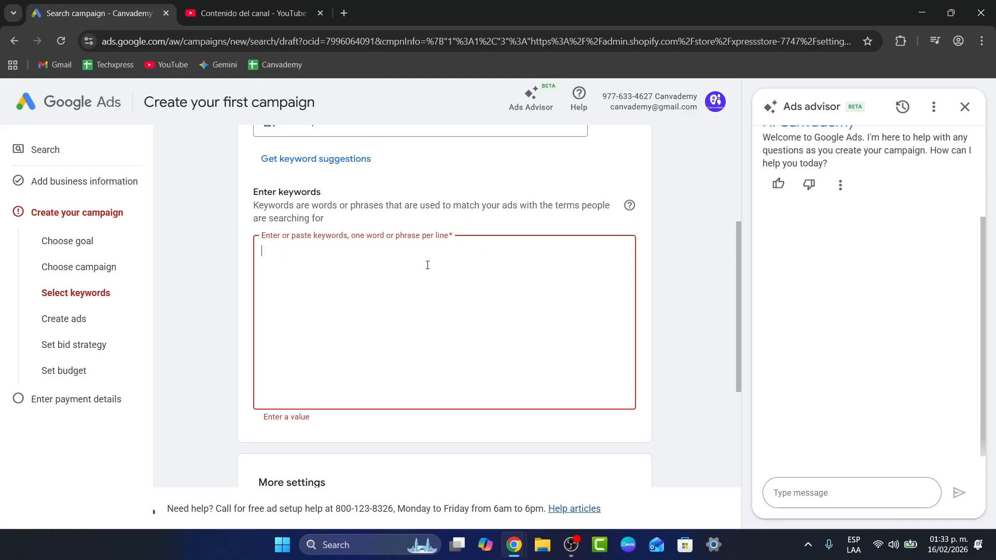
text(YOUTUBE CHANN)
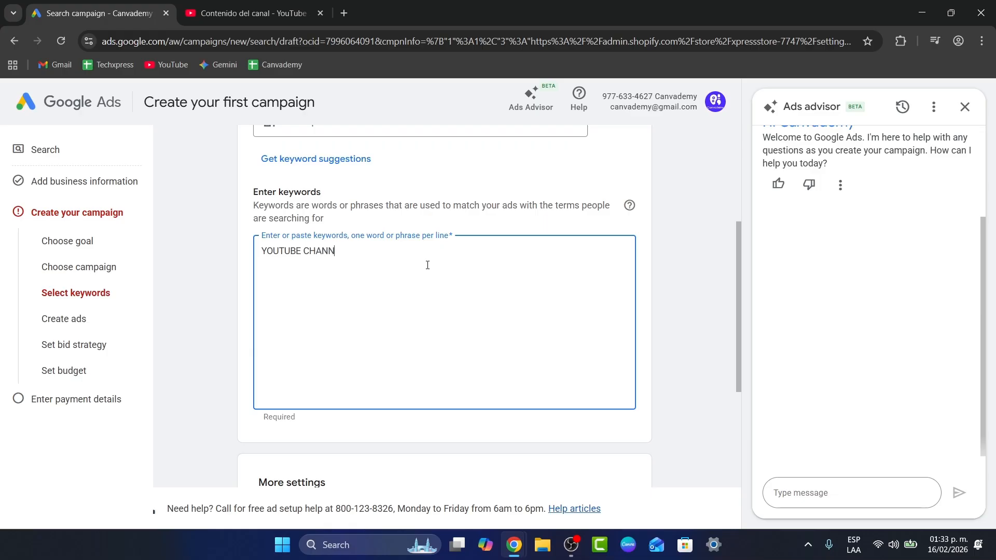
text(EL YOUTUBE TUTORIA)
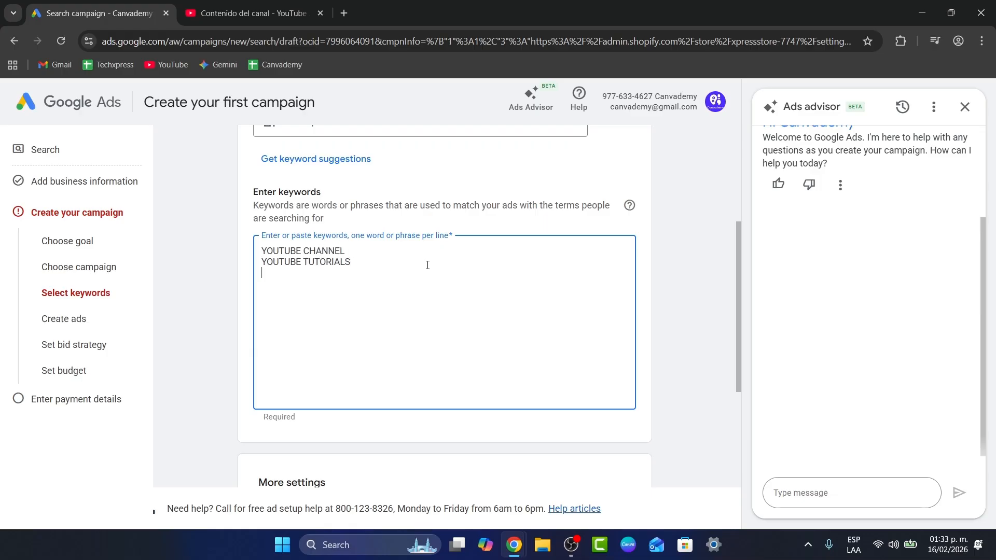
text(LS)
key(Return)
text(CANVA)
scroll(428, 265, down, 6)
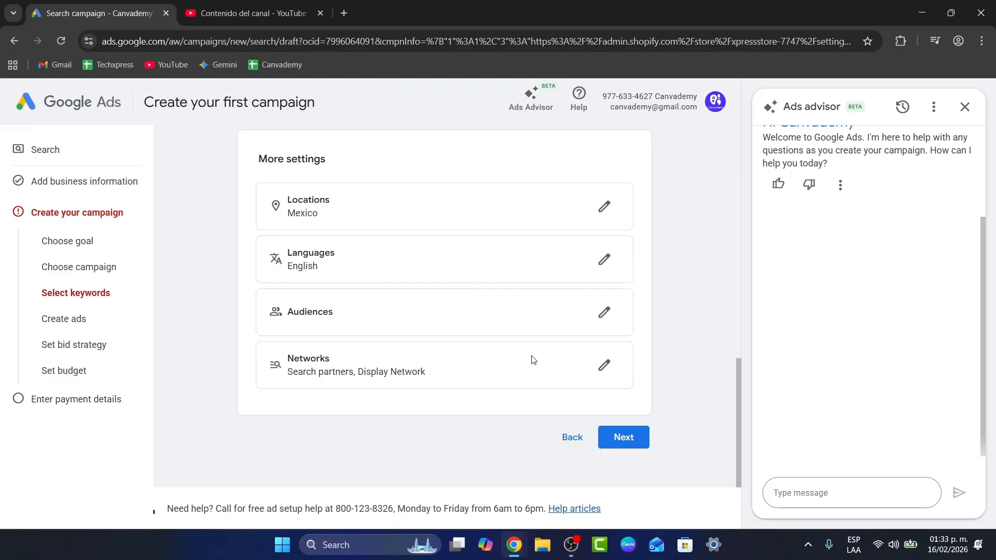
click(623, 440)
Step: Close the Ads Advisor and read the capitalisation policy details for the flagged keyword
click(965, 107)
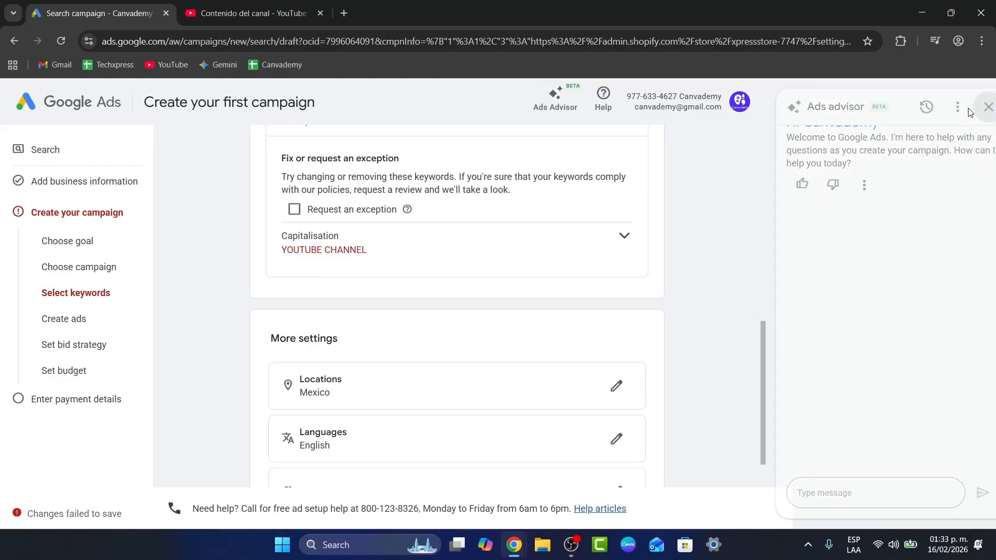
click(464, 246)
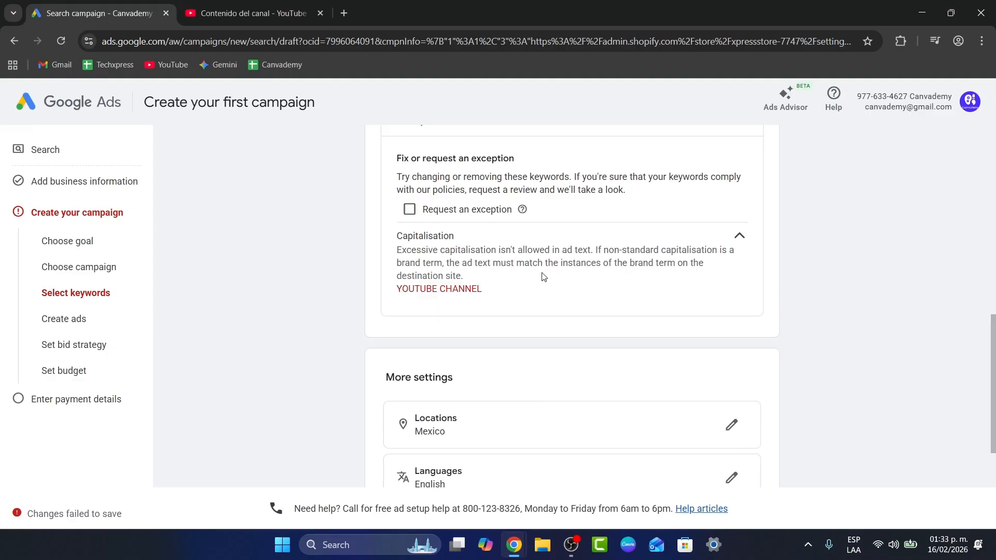
scroll(473, 241, up, 2)
scroll(474, 270, down, 1)
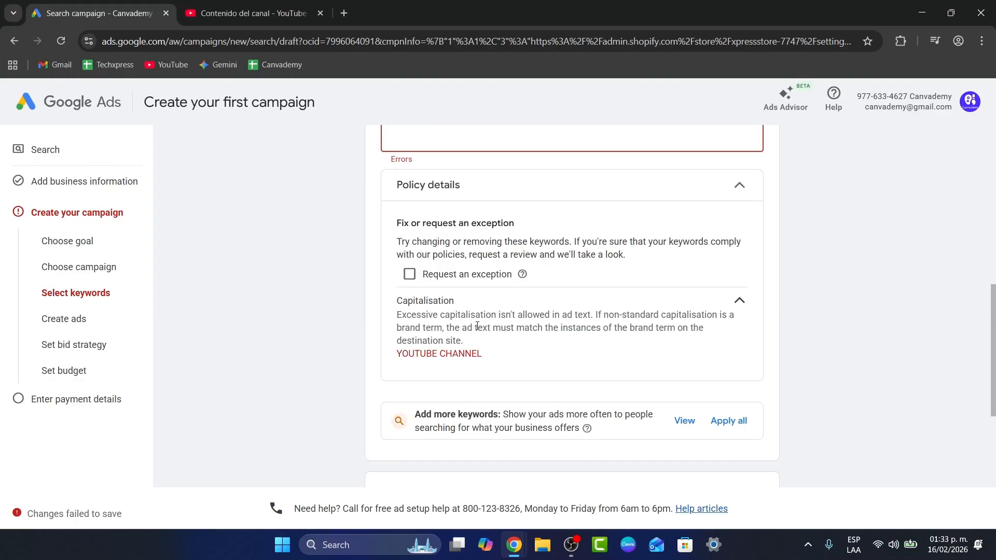
Step: Apply all suggested keywords and delete the uppercase YOUTUBE CHANNEL, YOUTUBE TUTORIALS and CANVA TUTORIALS entries from the keyword list
click(714, 422)
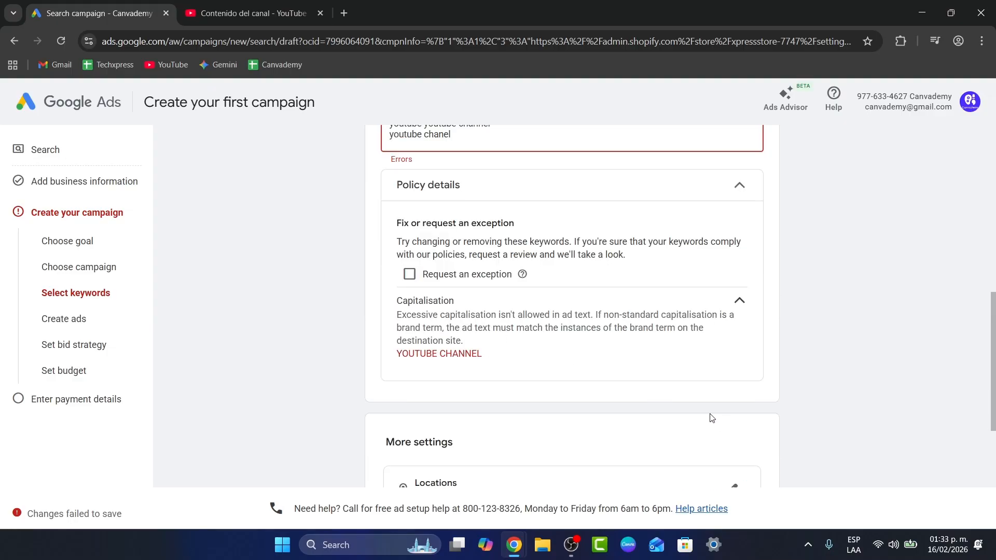
scroll(712, 419, down, 5)
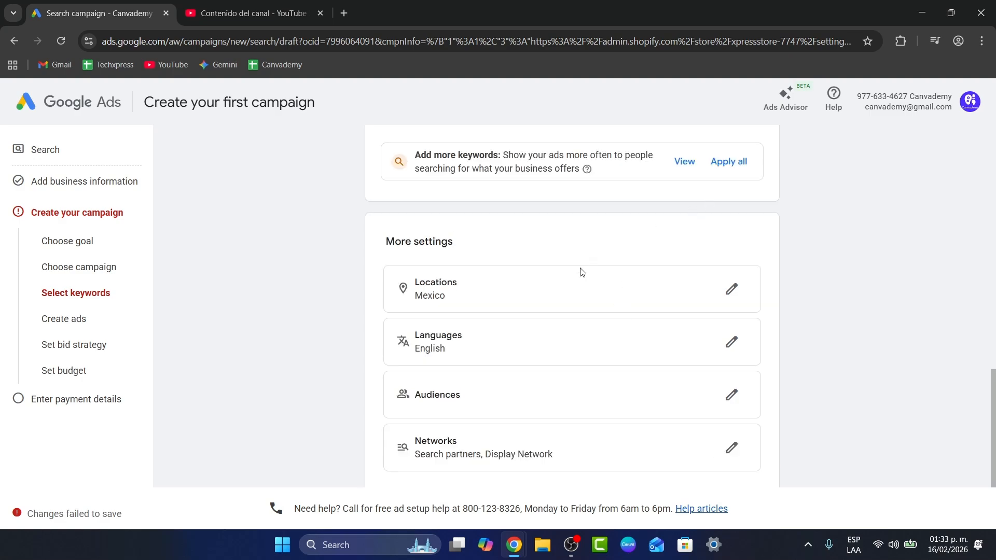
scroll(582, 272, up, 10)
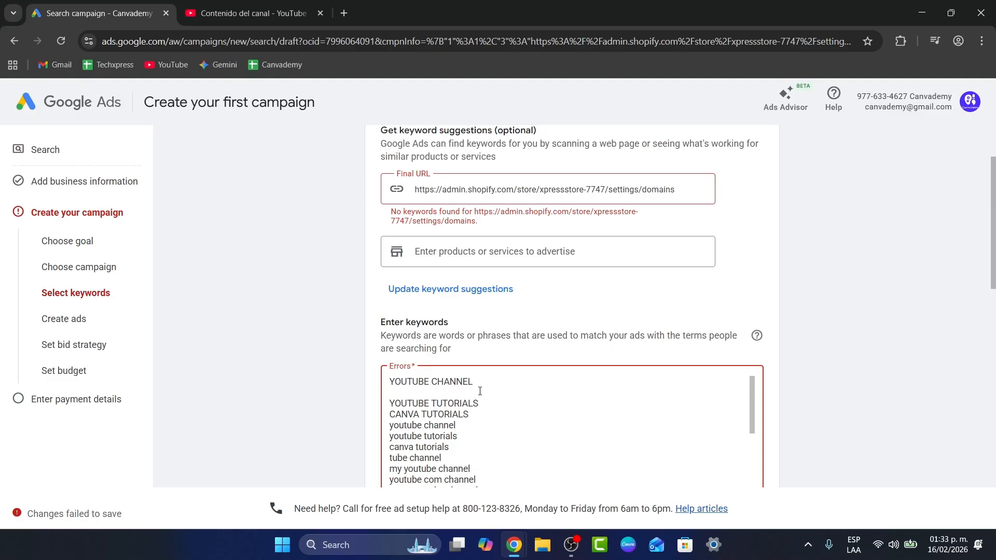
drag(469, 414, 381, 385)
key(BackSpace)
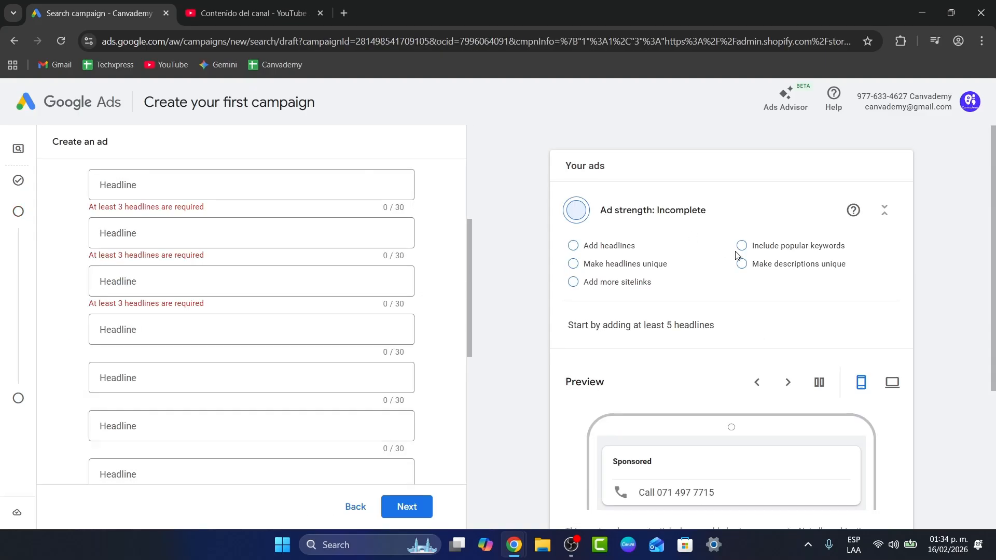
Step: Enter "Learn to use Canva for FREE" as the ad's first headline
scroll(737, 283, up, 1)
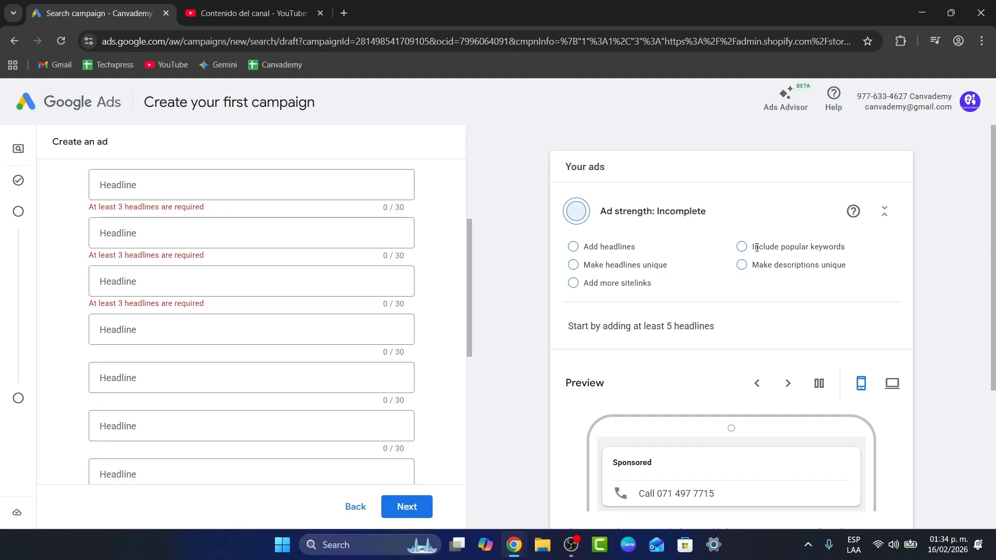
click(295, 184)
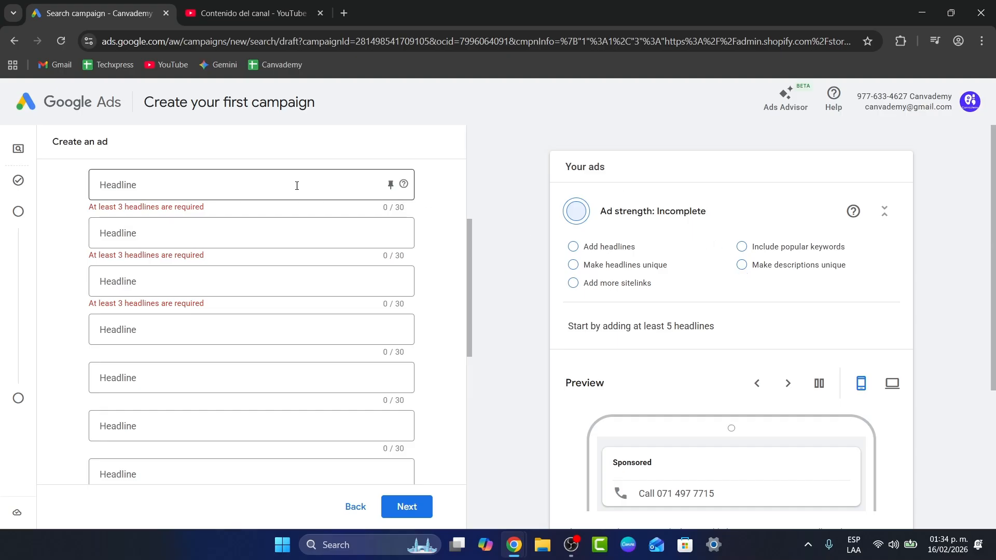
click(160, 183)
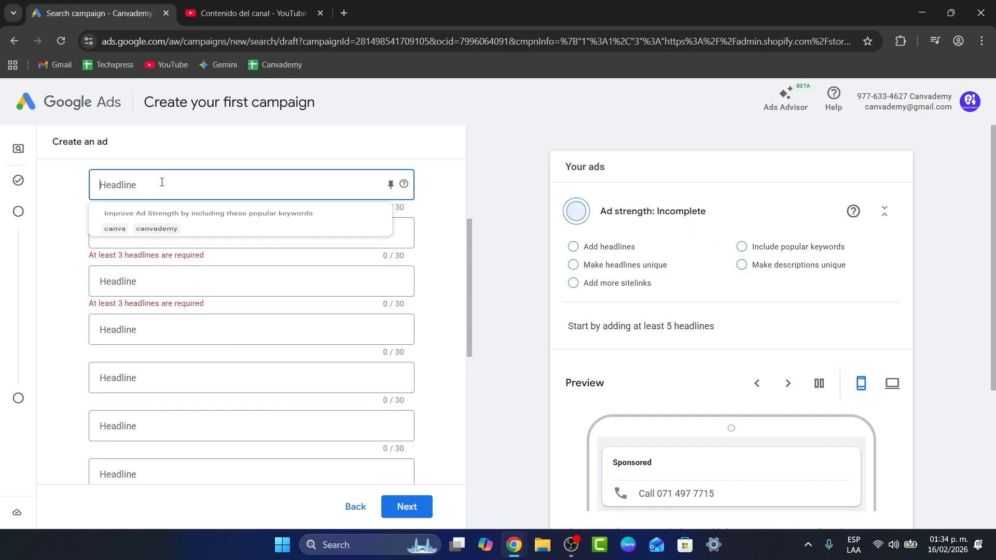
text(Ler)
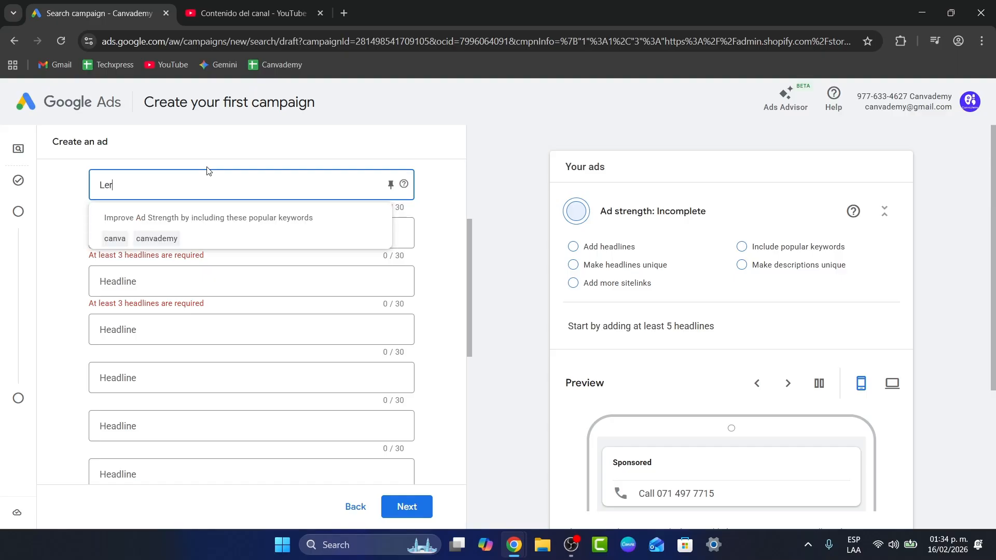
text(rn to use Canvamd)
text( for FREE)
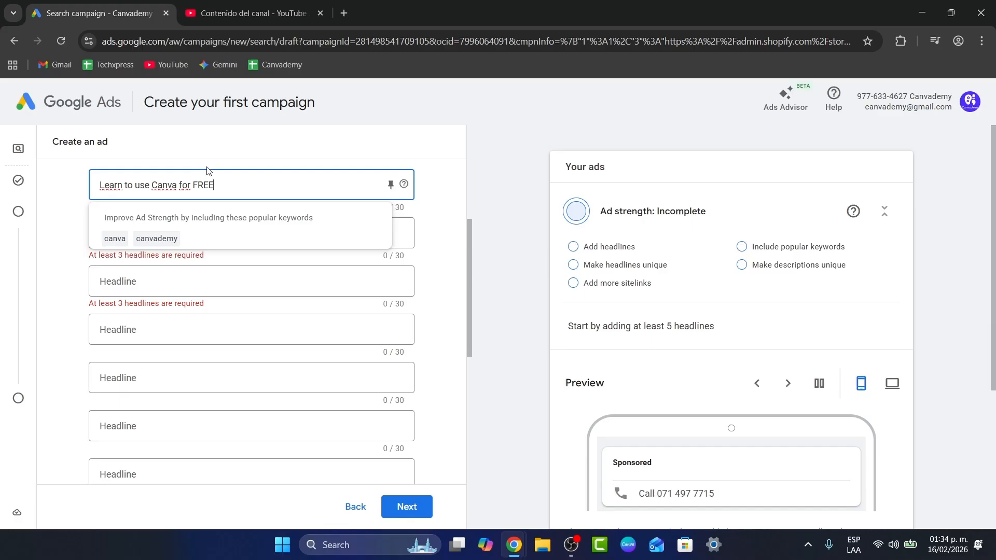
click(253, 161)
Step: Fill the second and third headlines with the same text, "Learn to use Canva for FREE"
scroll(276, 249, up, 5)
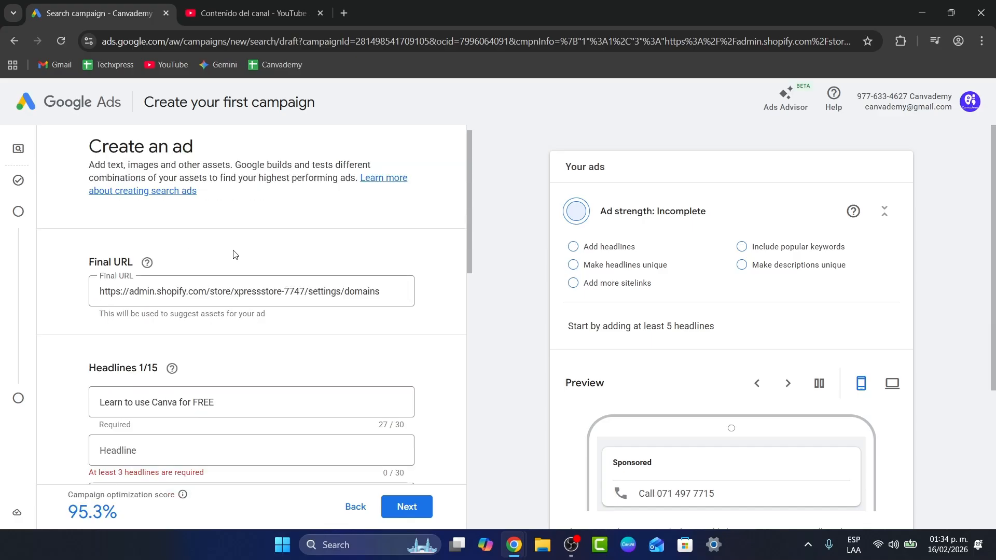
scroll(233, 253, down, 2)
click(233, 331)
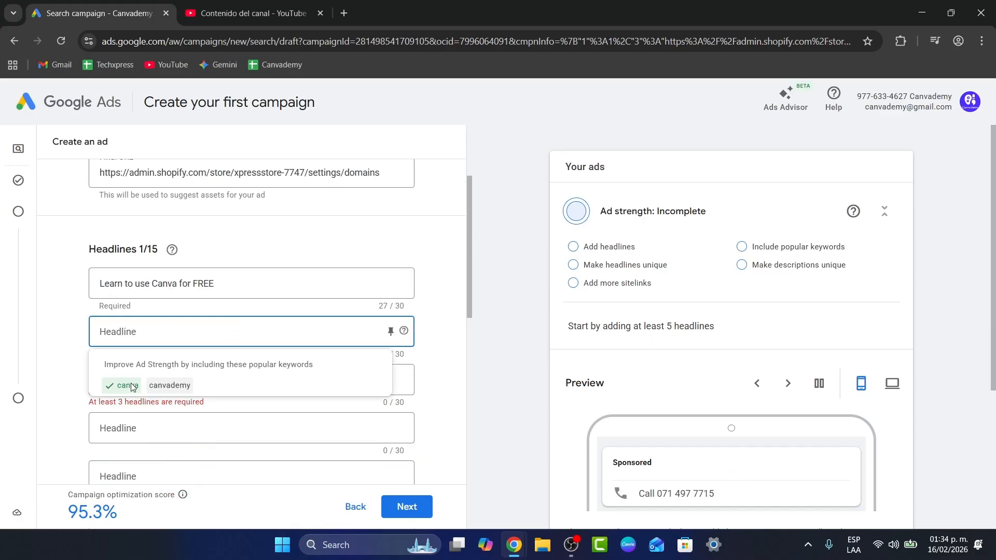
click(125, 383)
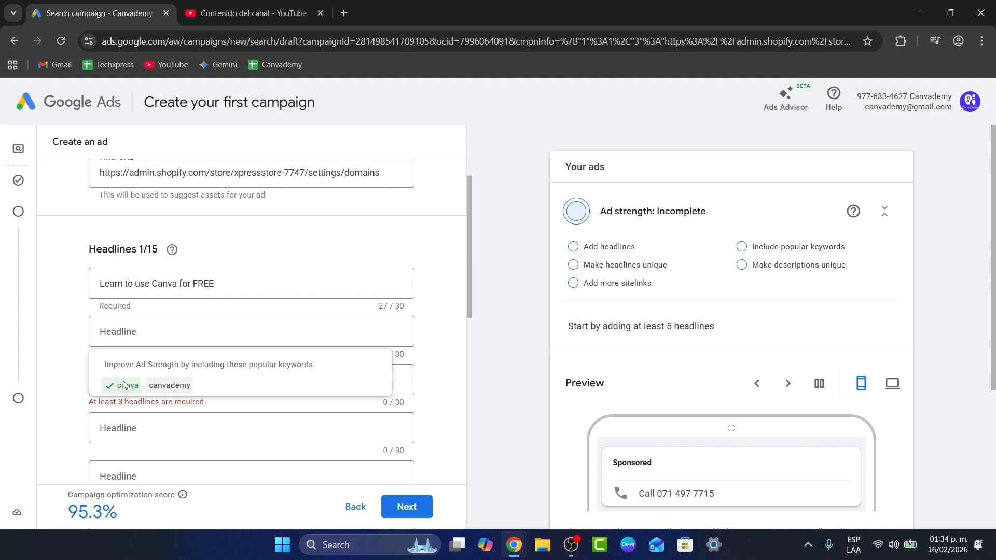
triple_click(166, 296)
text(Learn to use Canva for FREE)
scroll(252, 340, down, 1)
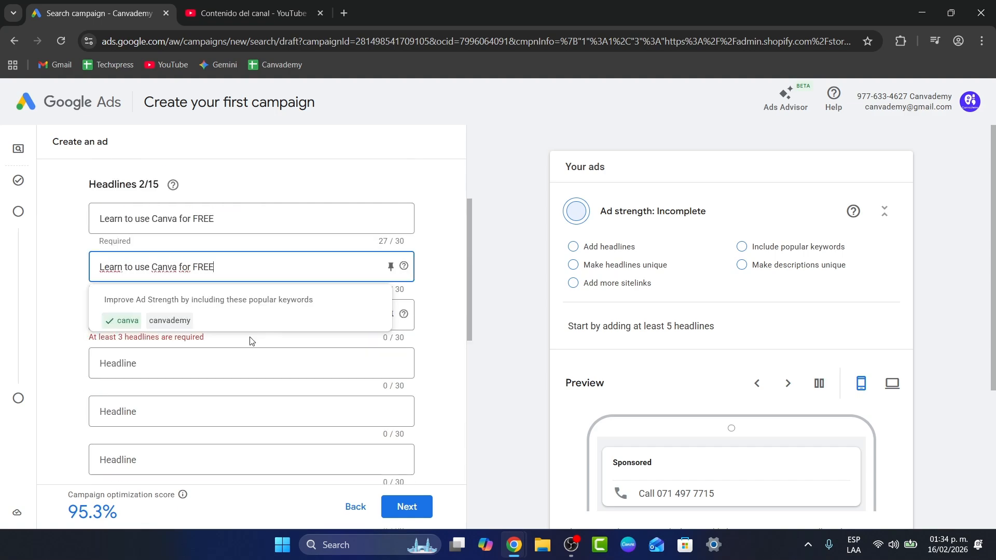
click(236, 377)
click(238, 309)
text(Learn to use Canva for FREE)
Step: Change the ending of the second headline so it reads "Learn to use Canva HERE"
click(238, 267)
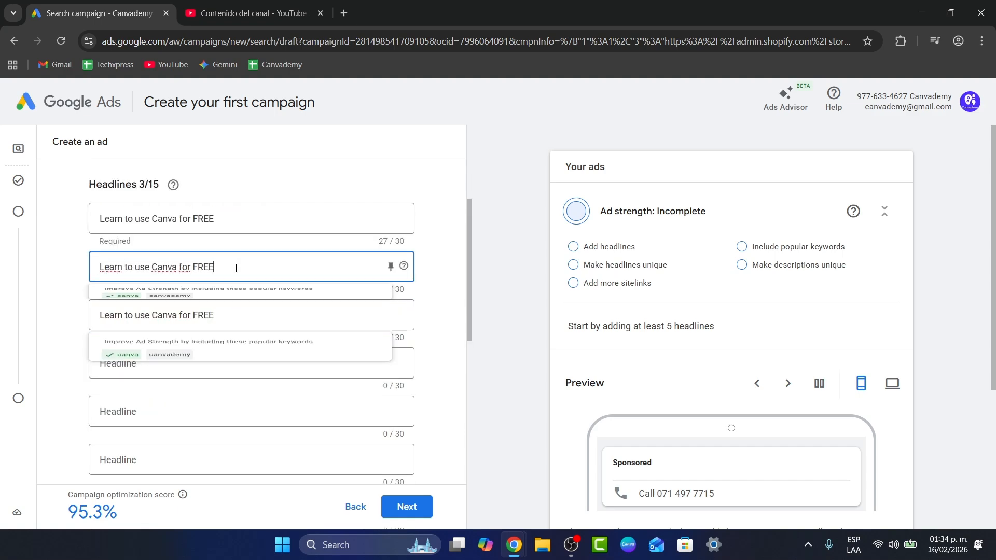
double_click(143, 266)
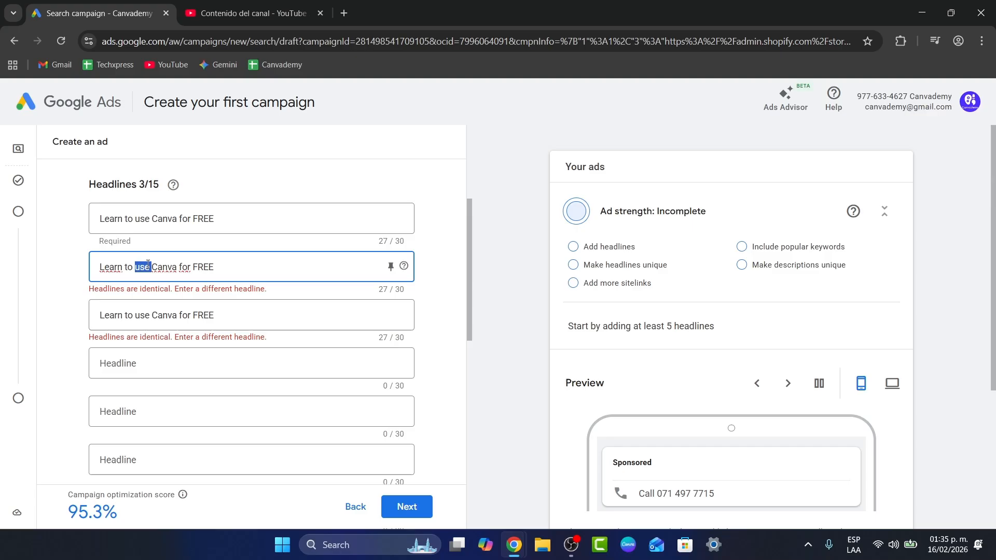
double_click(202, 263)
key(BackSpace)
key(BackSpace)
key(BackSpace)
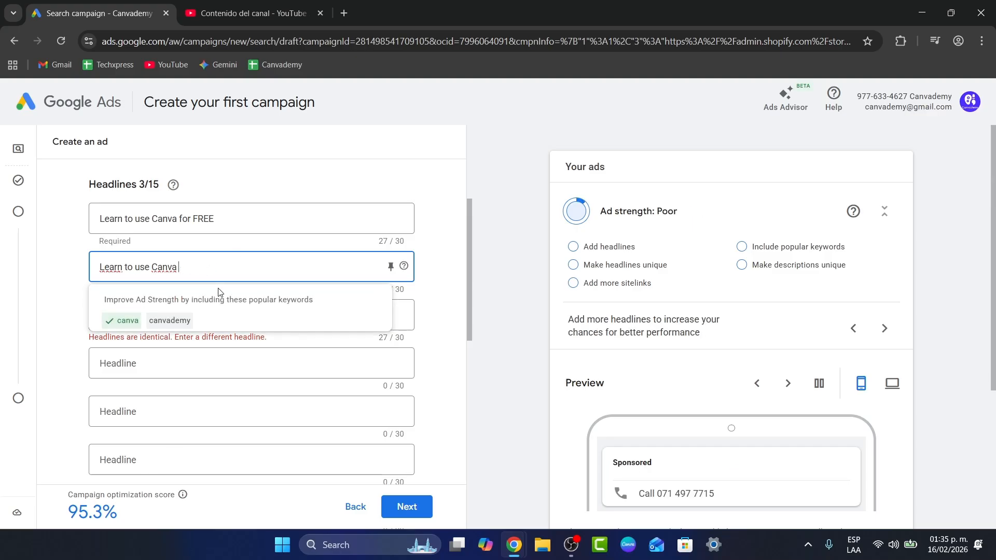
text(HERE)
click(342, 376)
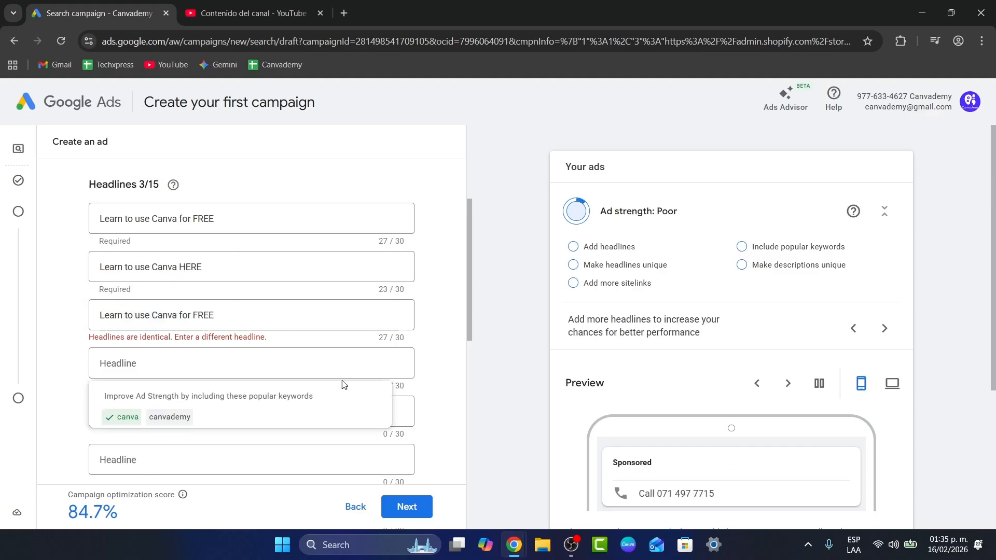
Step: Replace the third headline with "Canva for beginners"
triple_click(229, 315)
key(BackSpace)
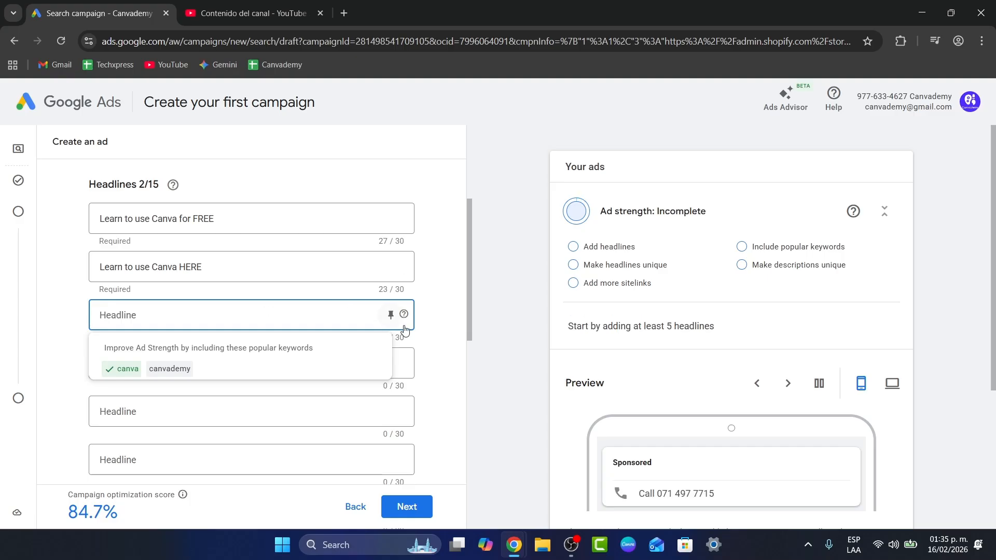
click(405, 335)
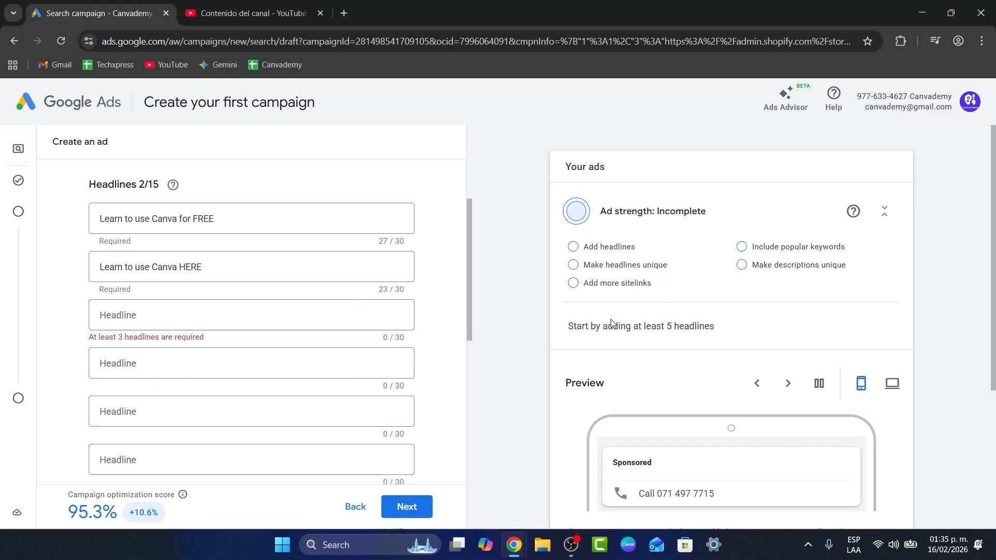
click(206, 312)
text(c)
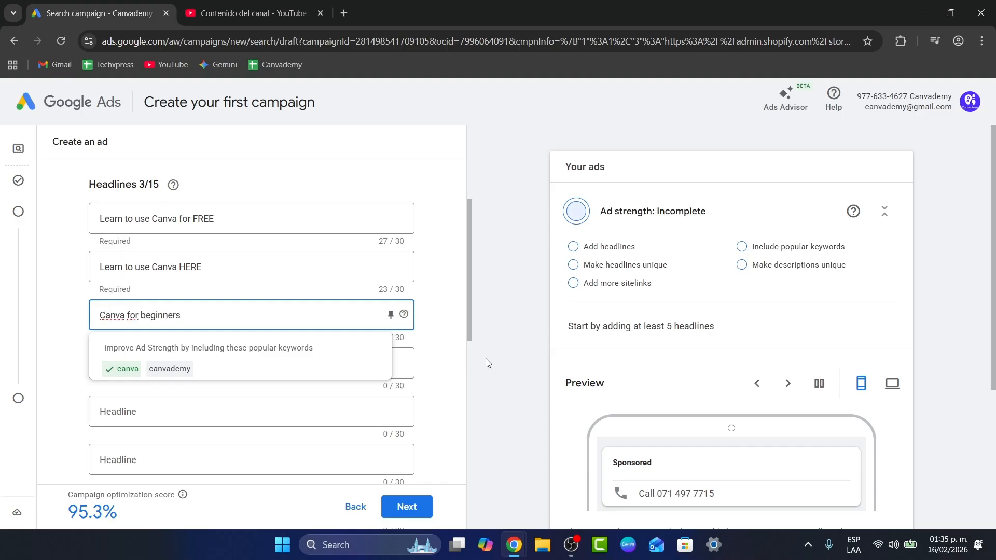
Step: Open the headline ideas and review the suggested call-to-action, promotion and trust phrases alongside the ad's chosen headlines
scroll(418, 389, down, 4)
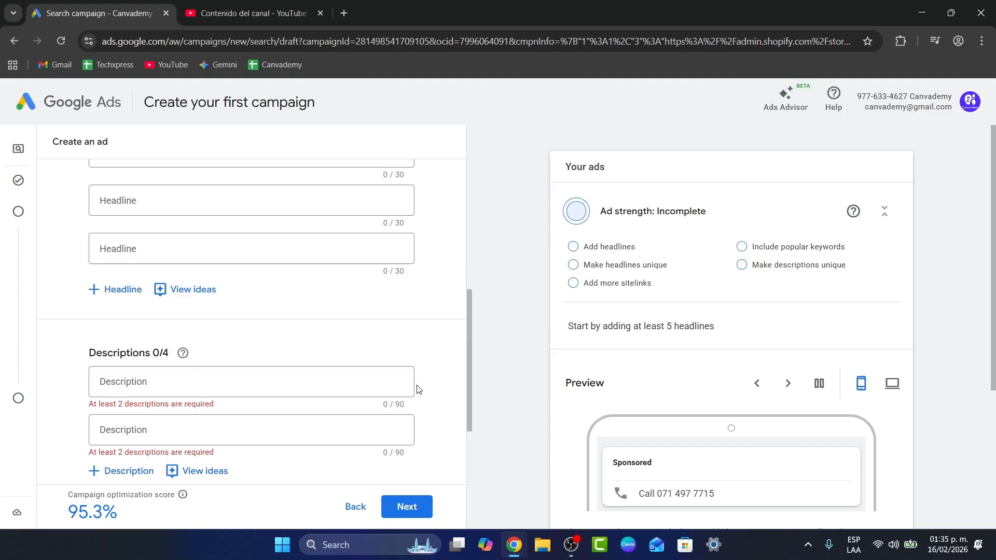
click(170, 290)
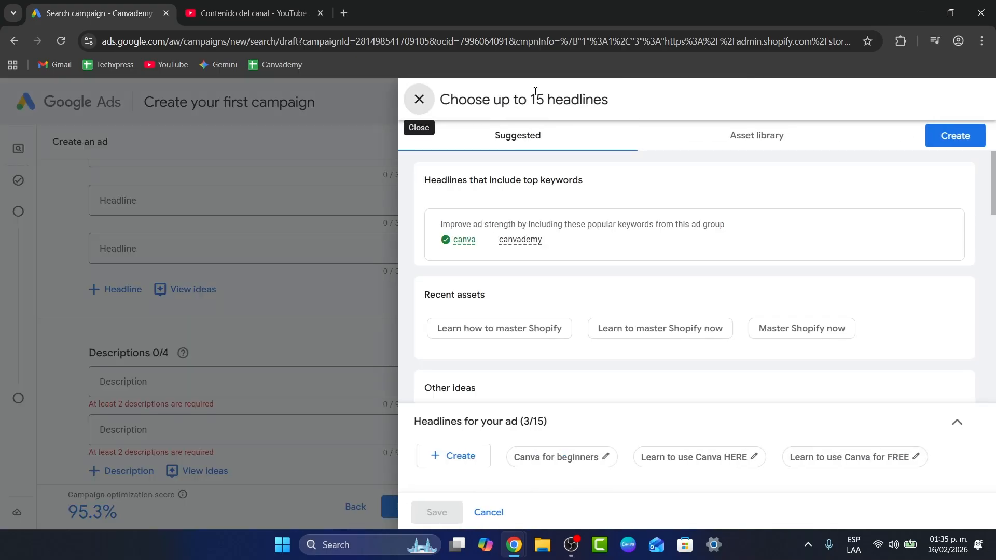
drag(511, 99, 597, 102)
scroll(521, 269, down, 1)
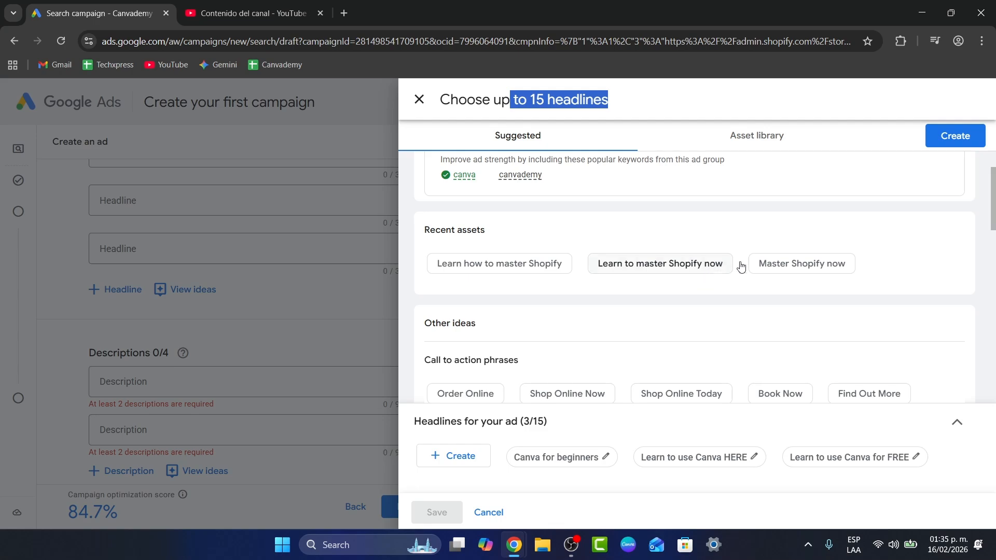
scroll(742, 265, down, 2)
scroll(594, 311, down, 1)
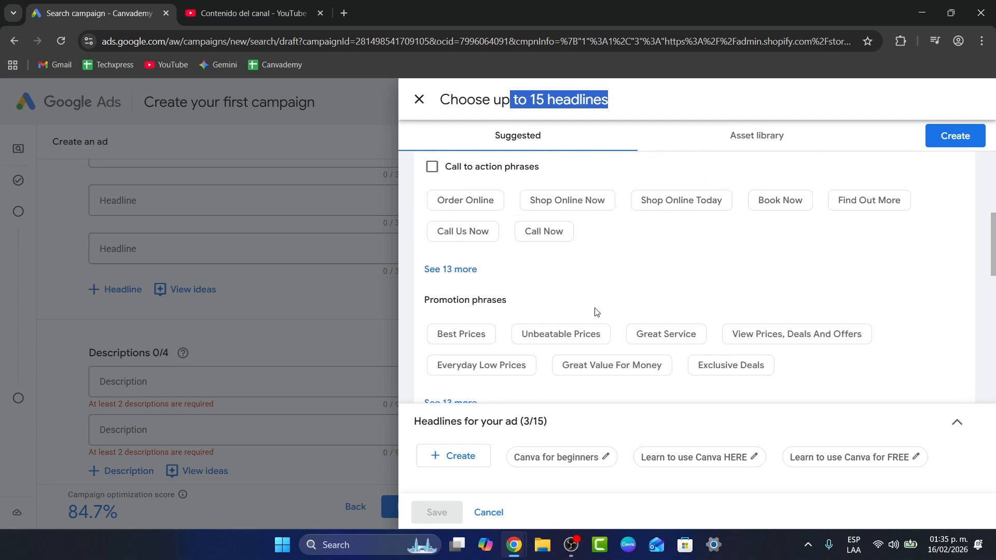
scroll(509, 345, down, 3)
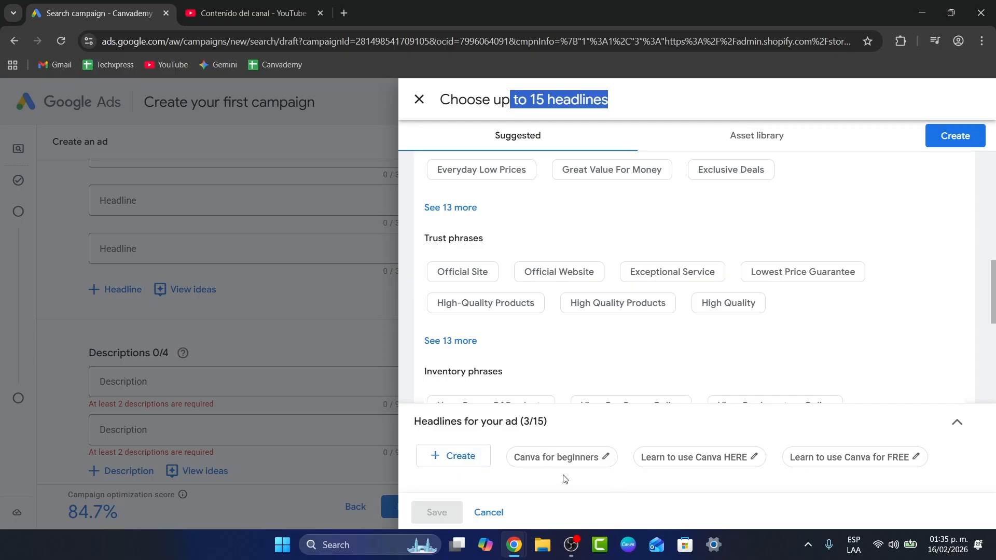
click(605, 456)
click(616, 453)
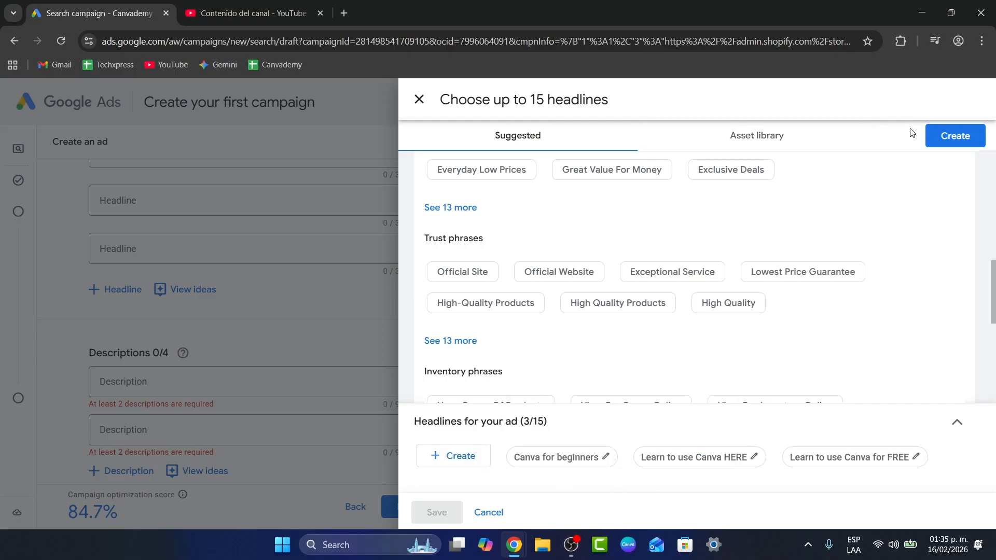
Step: Close the headline ideas and enter "Learn how to use Canva with our free tutorials here" as the first description
click(419, 99)
scroll(317, 285, down, 3)
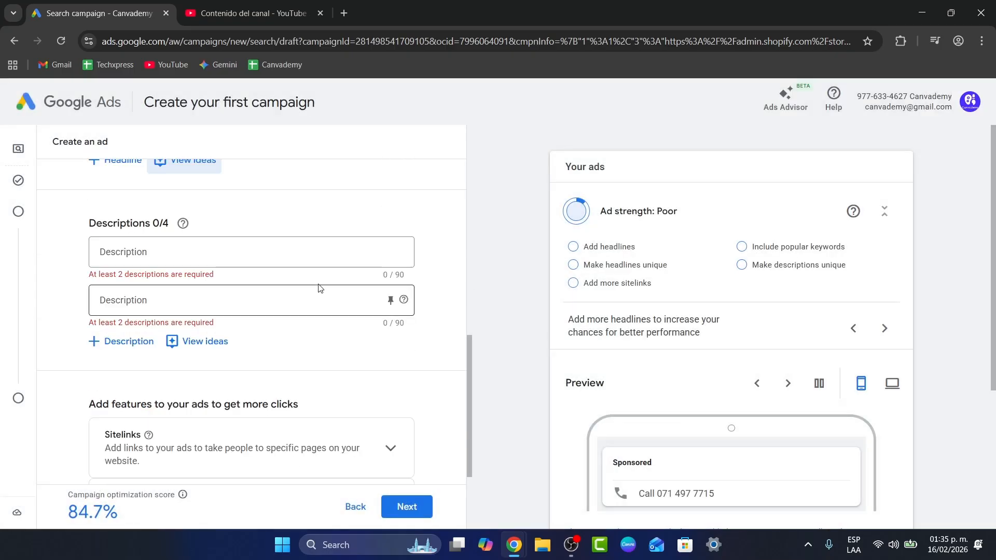
click(223, 249)
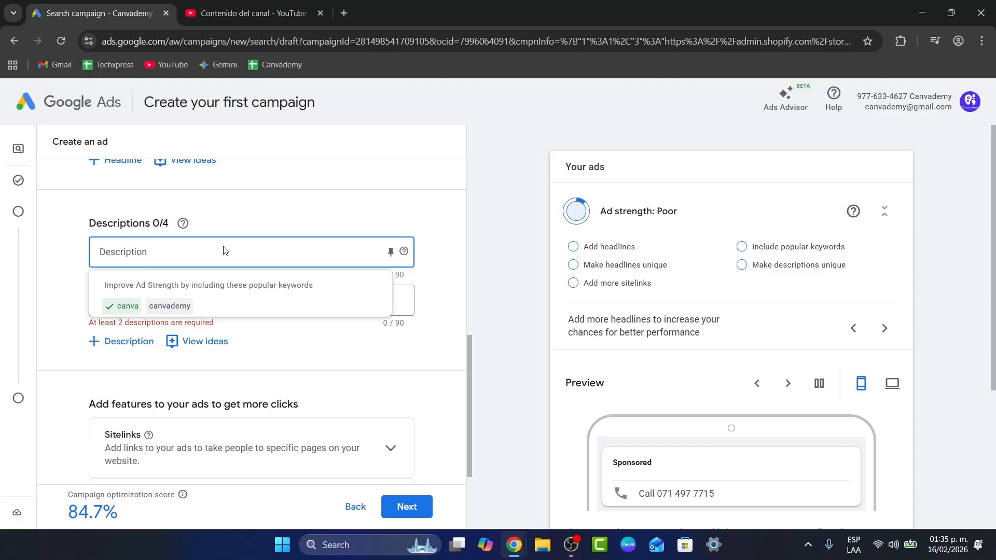
text(Le)
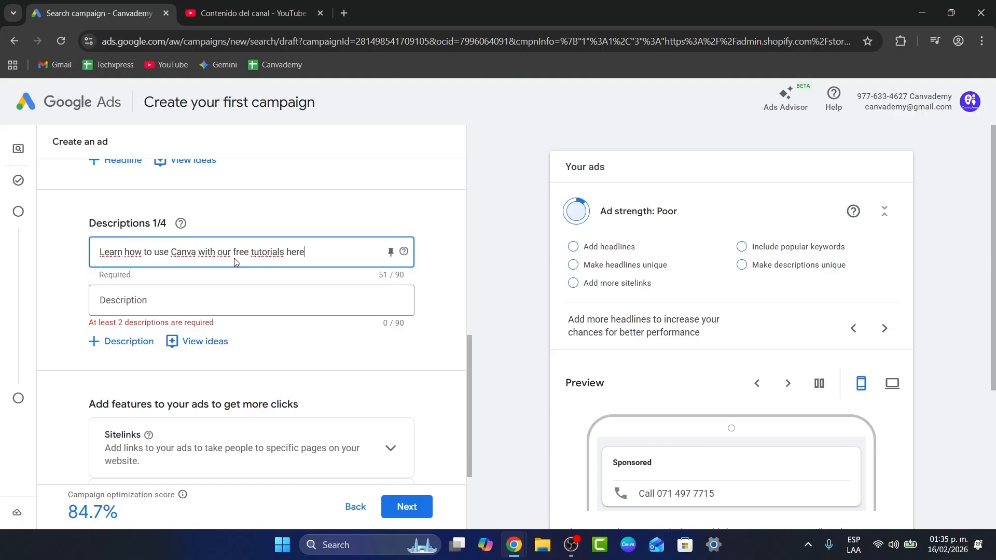
Step: Copy the first description into the second one and shorten it to "Learn how to use Canva with our free tutorials"
triple_click(239, 253)
key(ctrl+c)
click(251, 300)
key(ctrl+v)
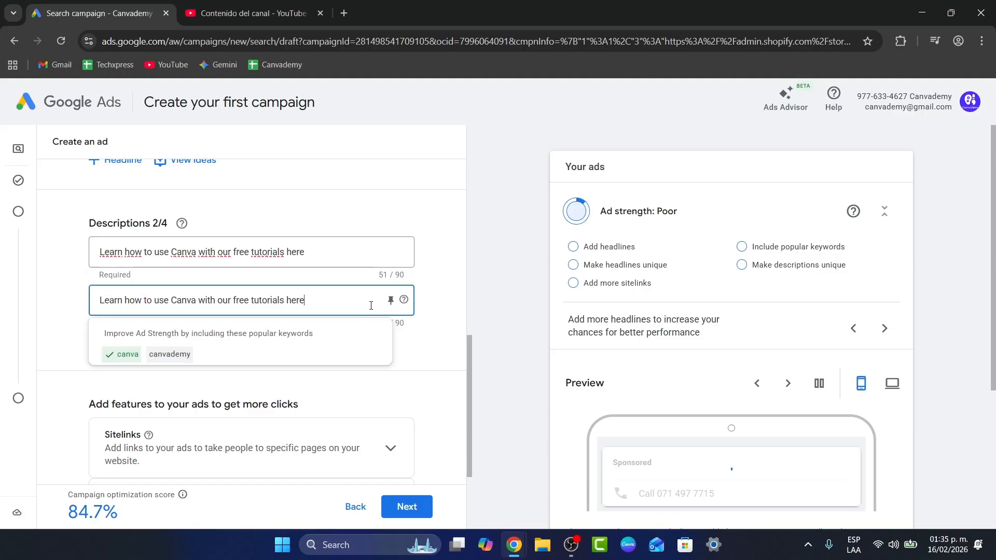
double_click(295, 300)
key(BackSpace)
key(BackSpace)
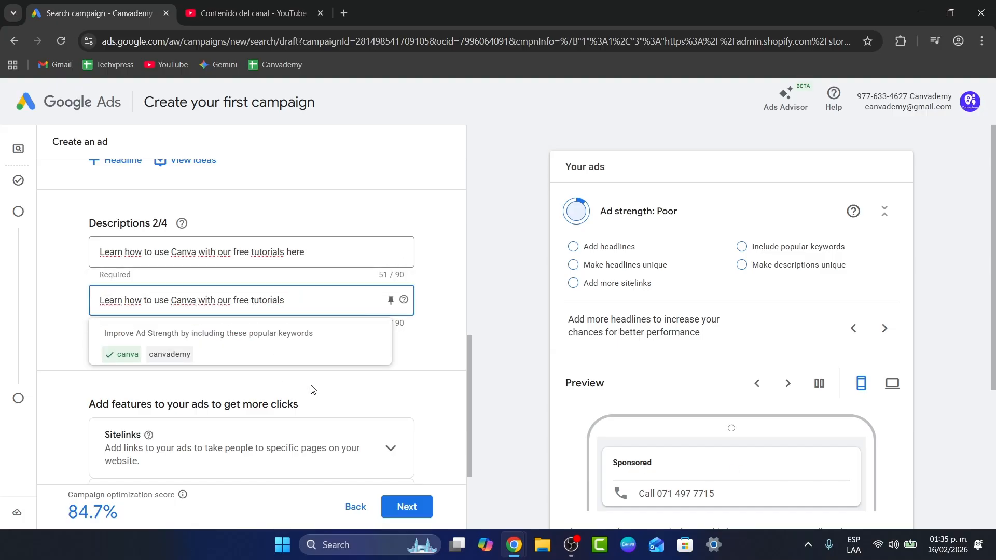
click(190, 375)
Step: Examine the optional ad features, including sitelinks, display path, promotions, prices, calls, callouts, lead forms and URL options
scroll(251, 343, down, 2)
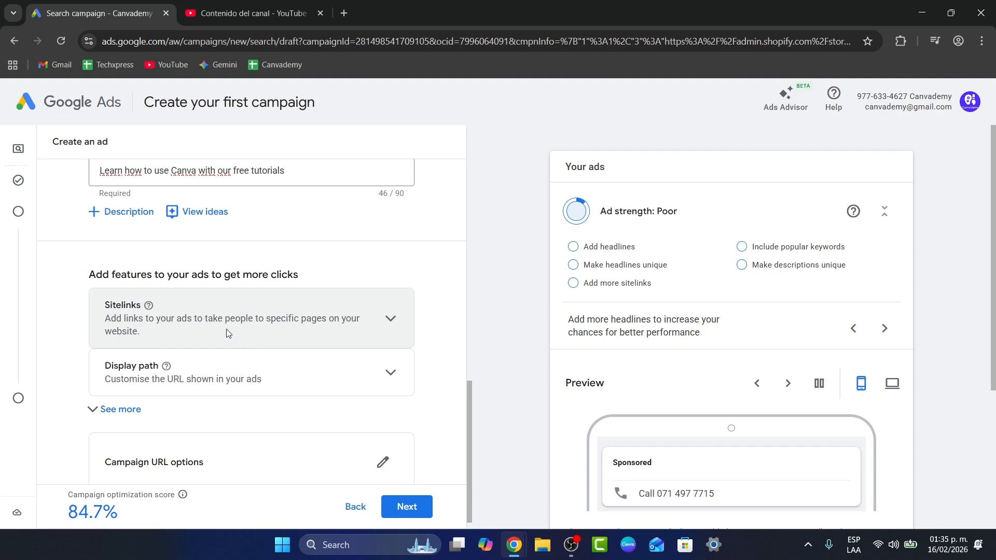
click(227, 332)
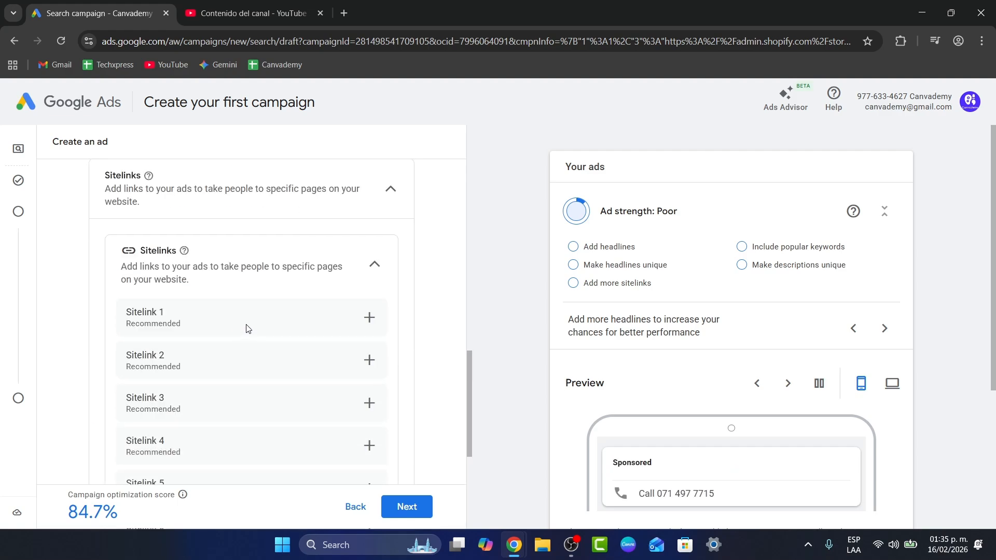
scroll(242, 328, down, 5)
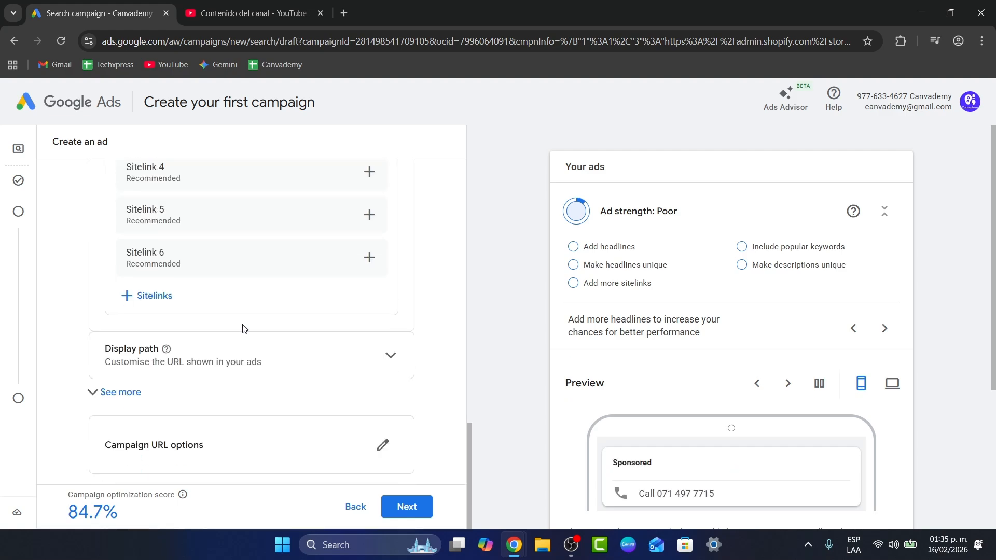
click(273, 352)
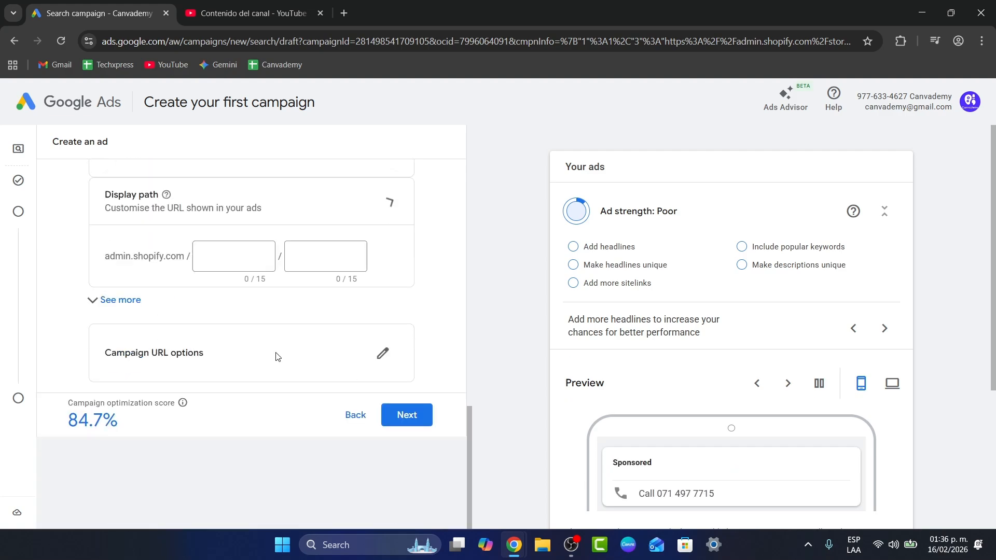
click(147, 305)
scroll(196, 308, down, 1)
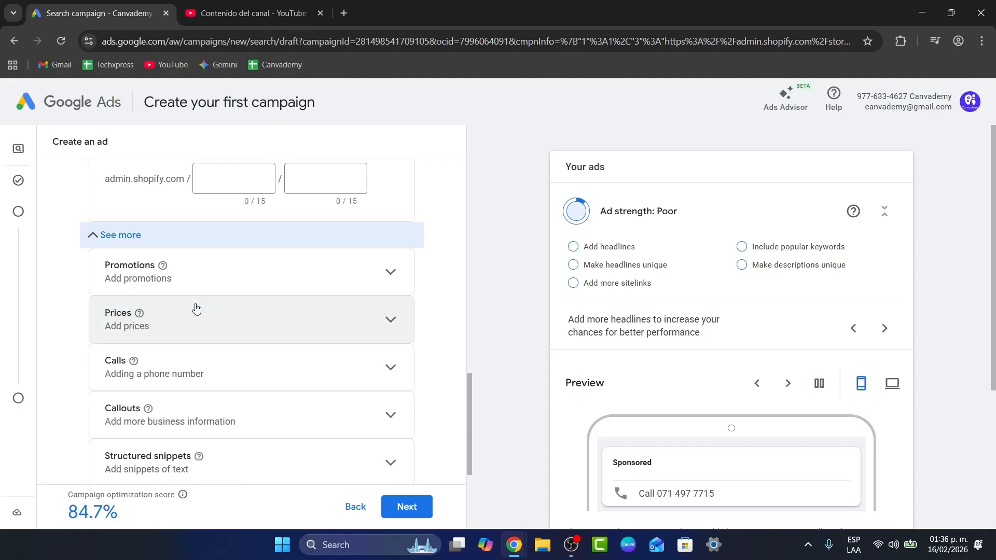
scroll(317, 281, up, 2)
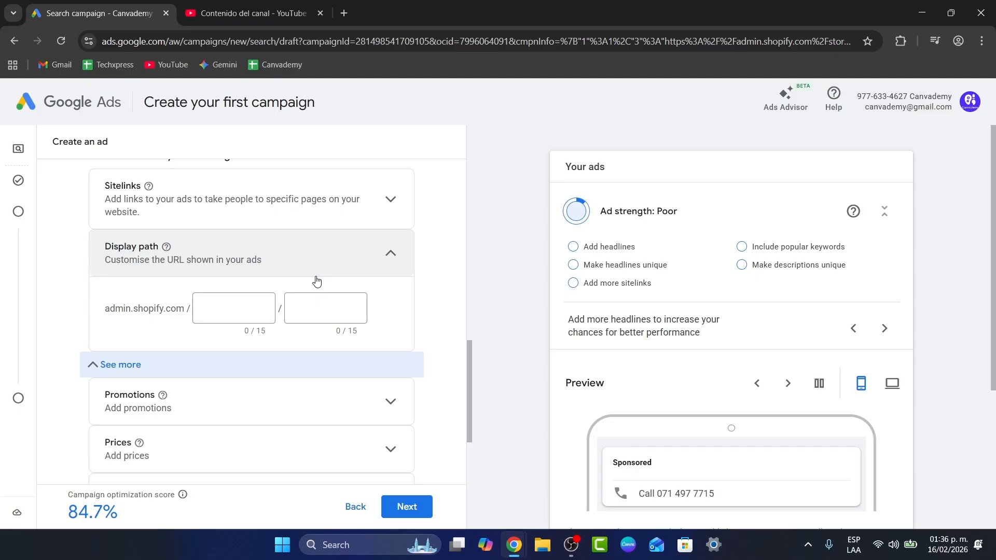
scroll(608, 335, down, 2)
scroll(390, 368, down, 1)
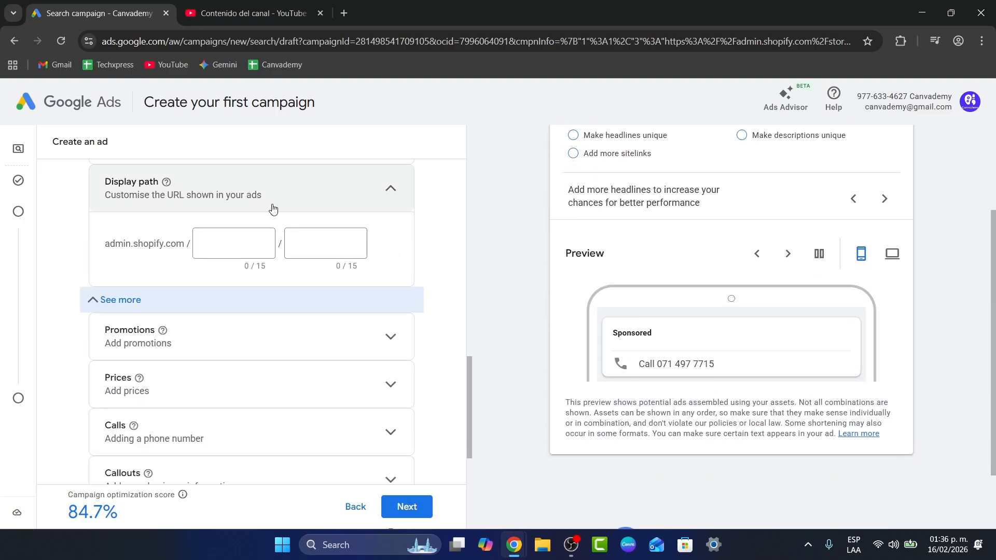
scroll(233, 297, down, 1)
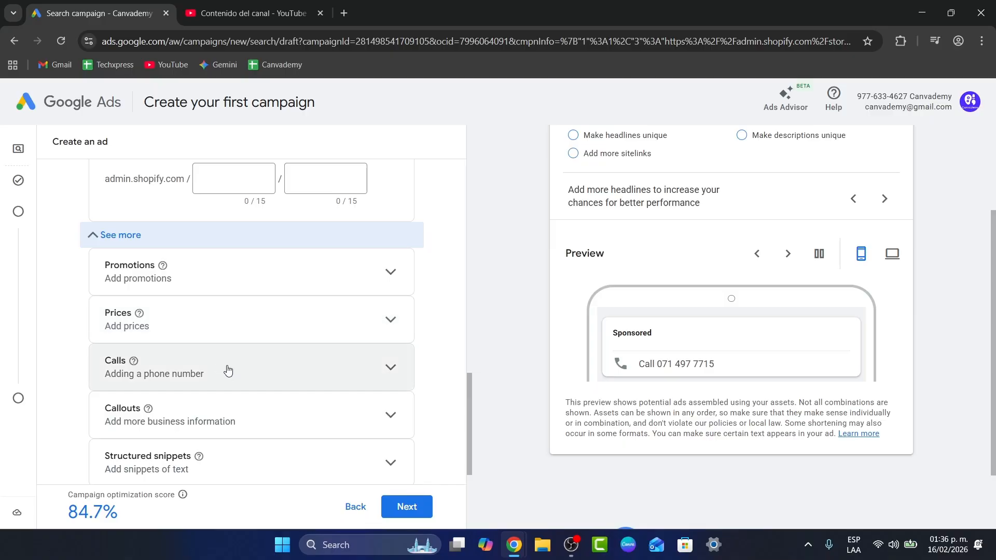
scroll(226, 371, down, 1)
scroll(261, 460, down, 2)
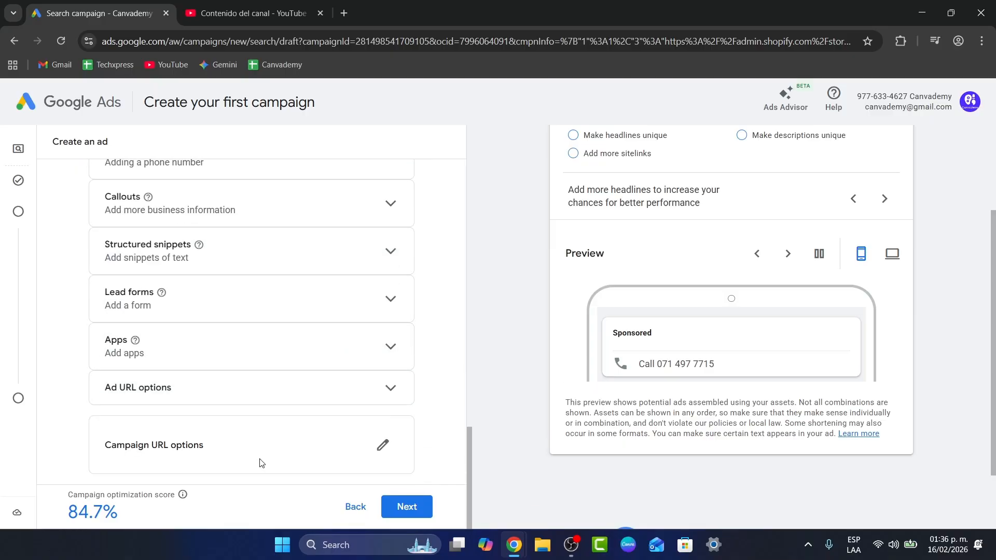
Step: Try to continue to the next campaign stage and check the ad form for issues
click(424, 506)
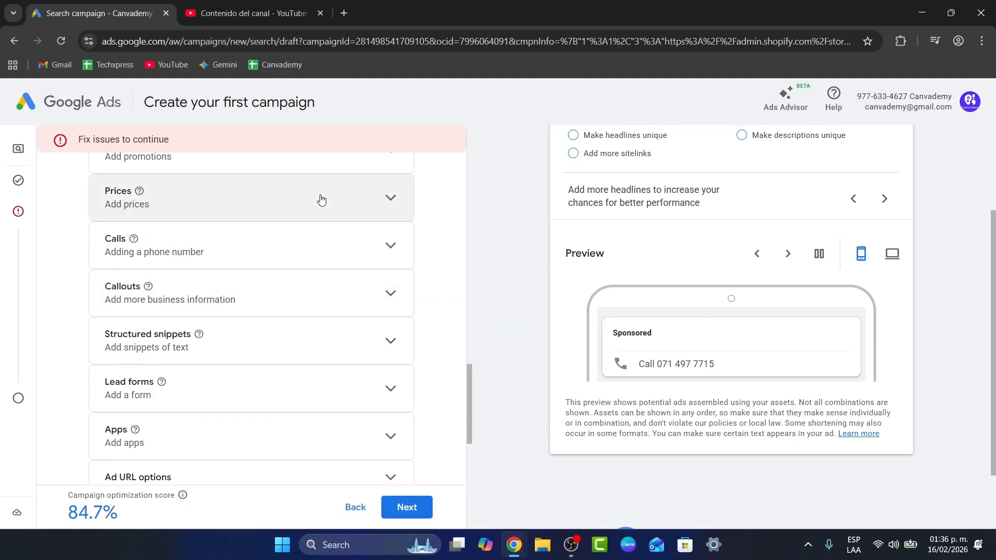
scroll(404, 439, up, 1)
scroll(404, 439, up, 1)
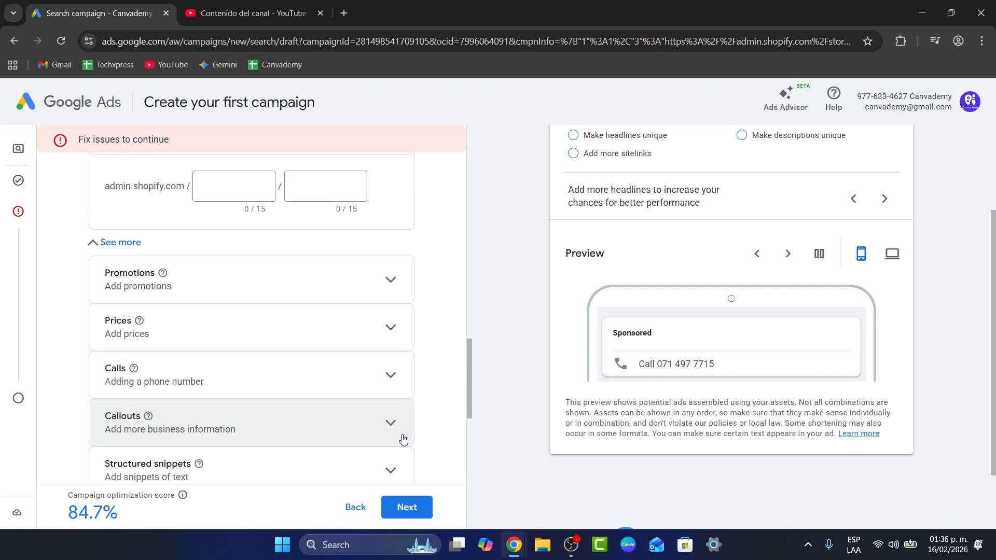
mouse_move(23, 217)
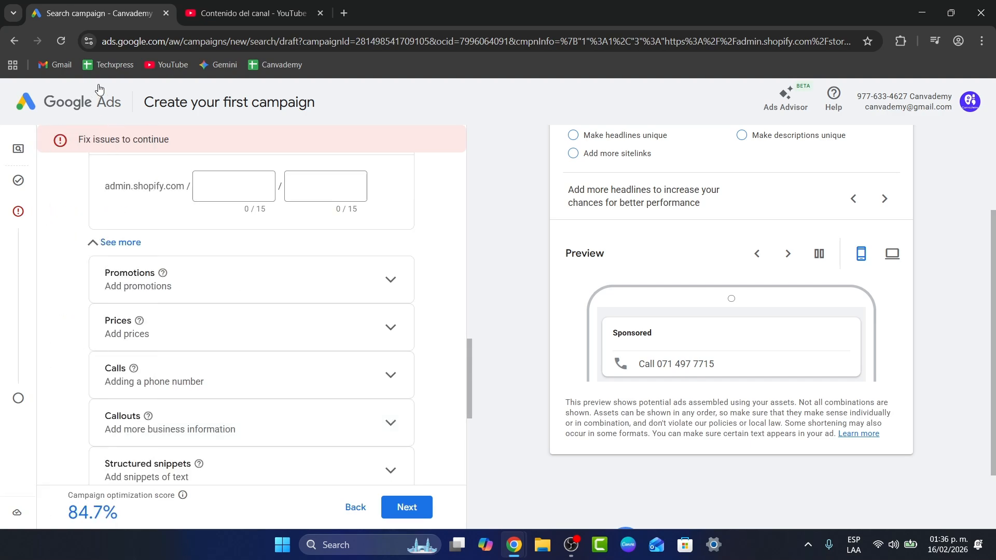
Step: Switch to another Google account and start setting up a new Google Ads account
click(970, 101)
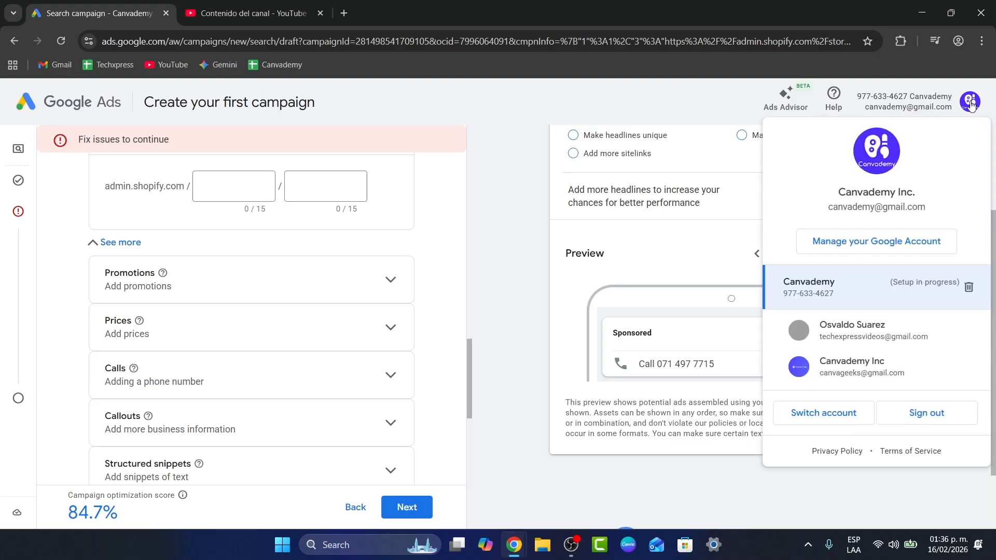
click(910, 364)
click(578, 128)
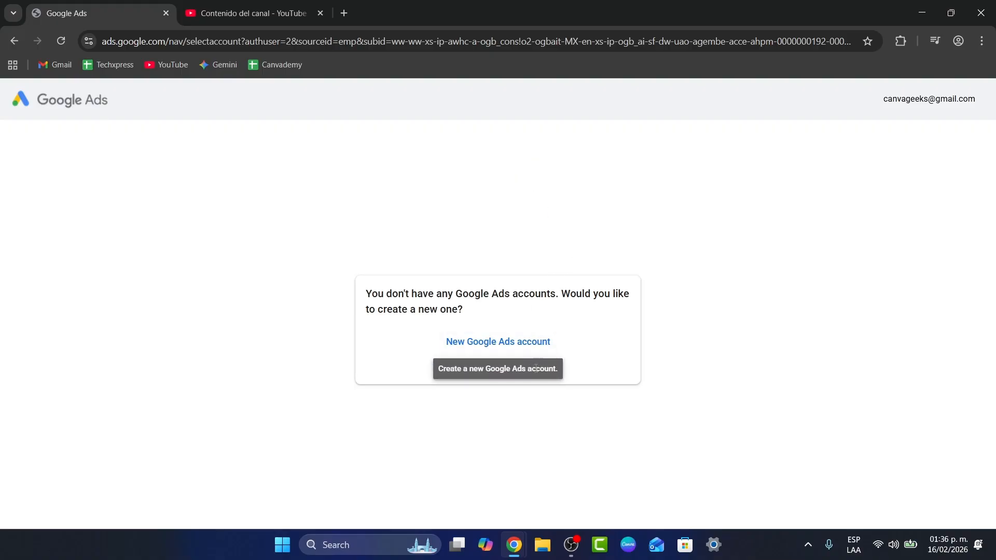
click(518, 341)
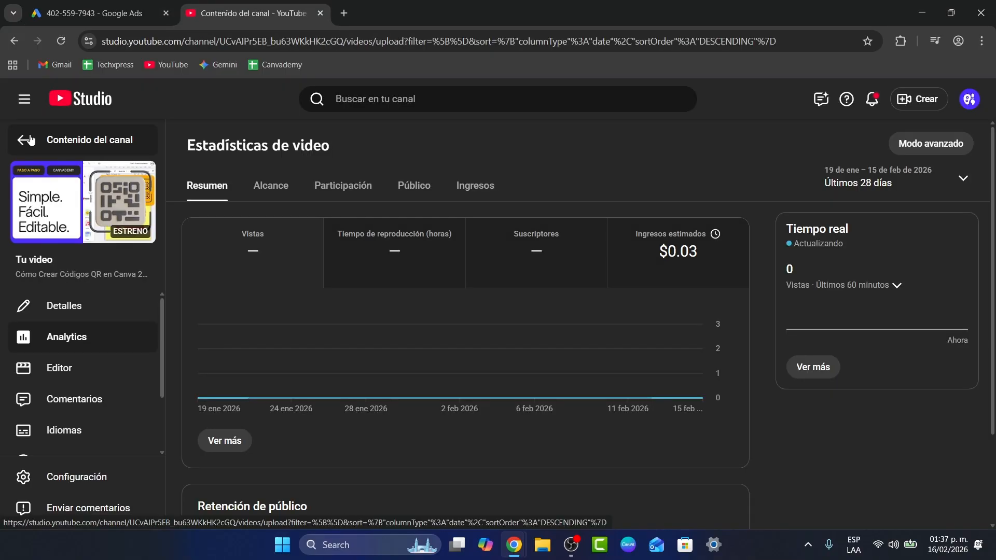
click(31, 140)
click(130, 4)
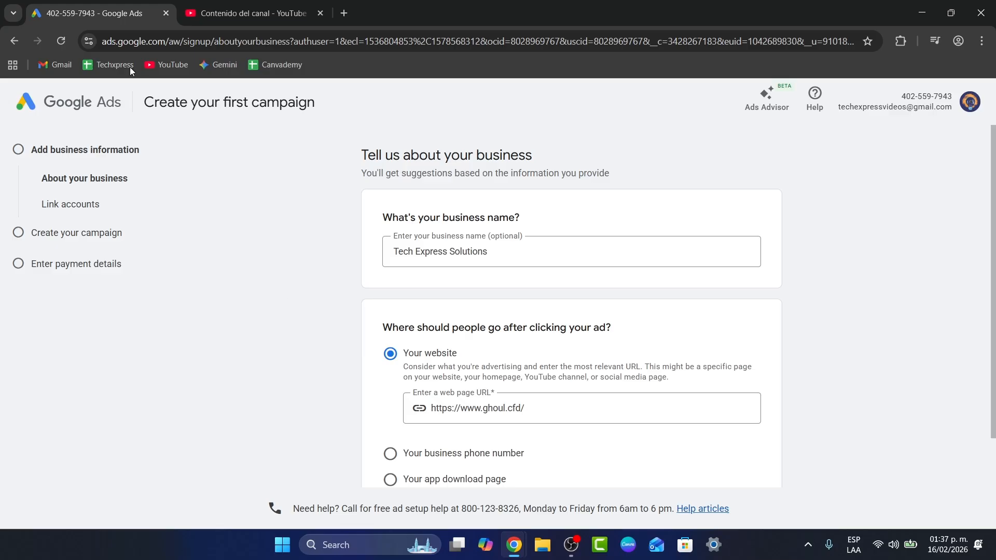
Step: Open the TECHEXPRESS manager account and close the tab with the unfinished account setup
click(969, 104)
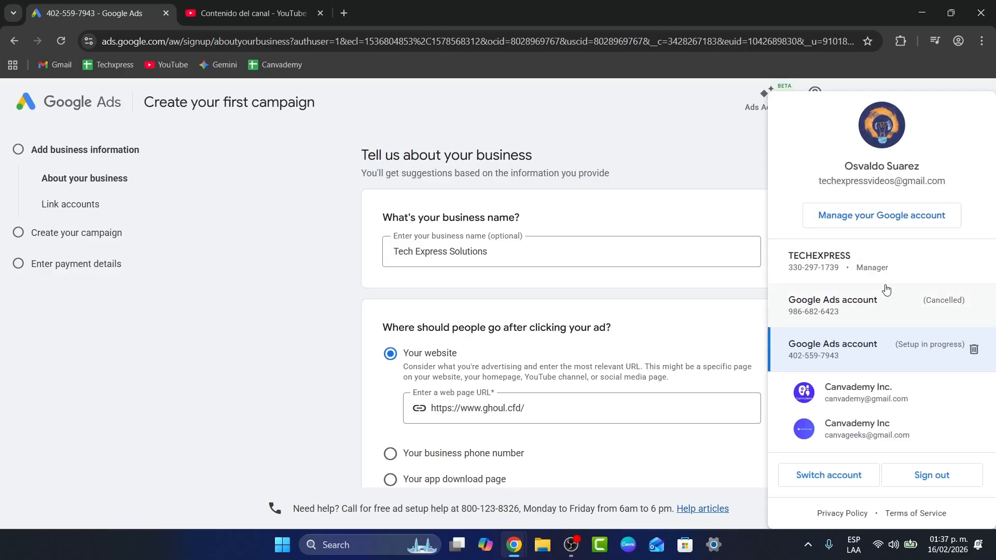
click(898, 267)
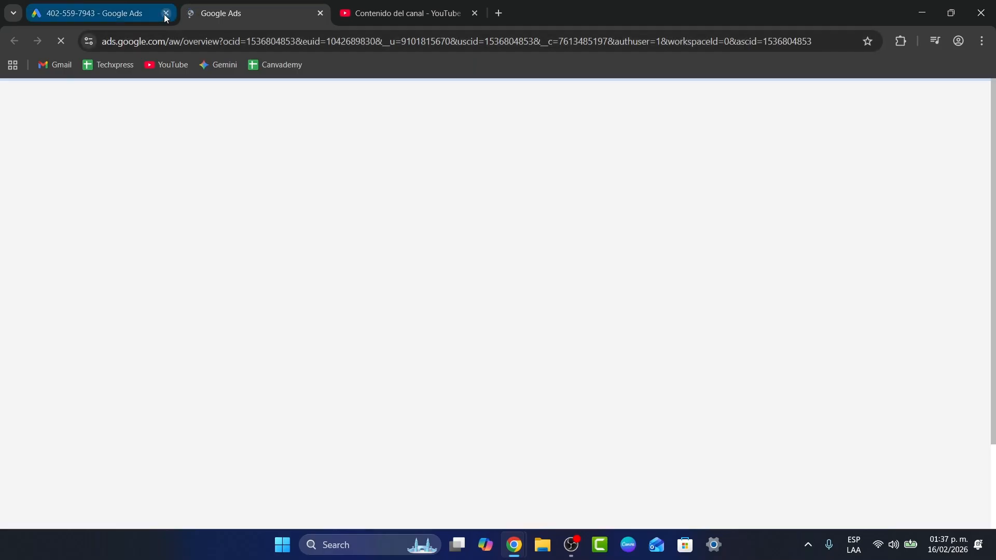
click(166, 13)
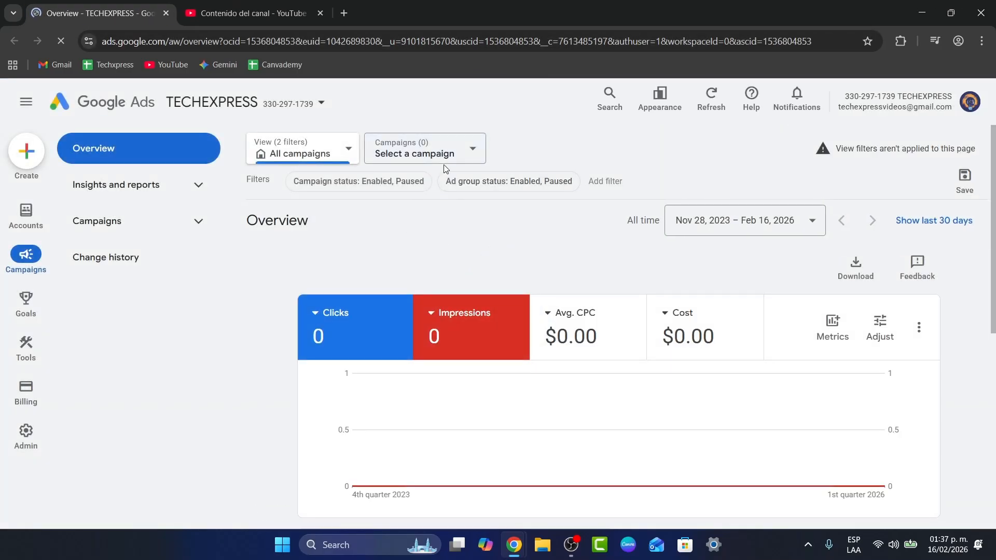
Step: View the security suggestions for the TECHEXPRESS account and look over its account and campaign sections
scroll(583, 235, down, 1)
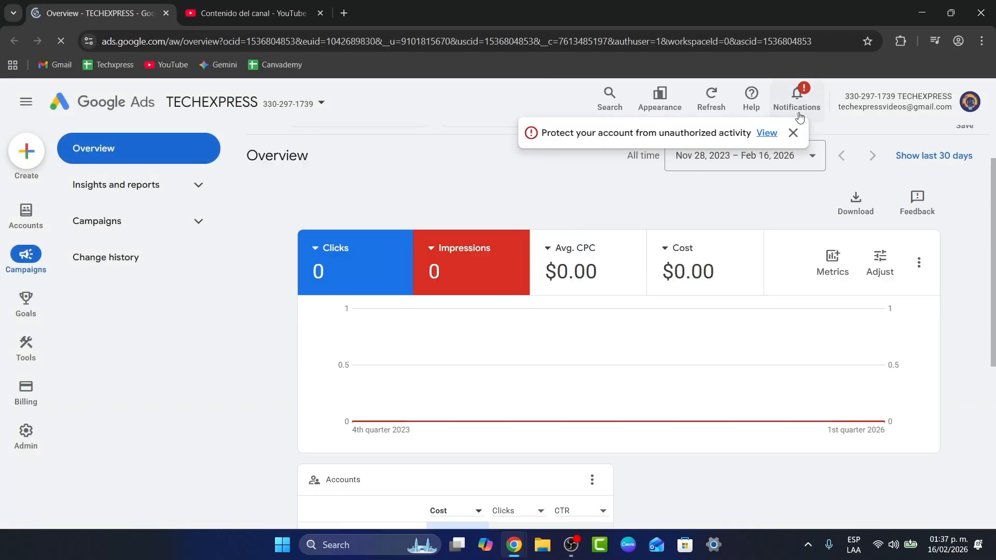
click(767, 133)
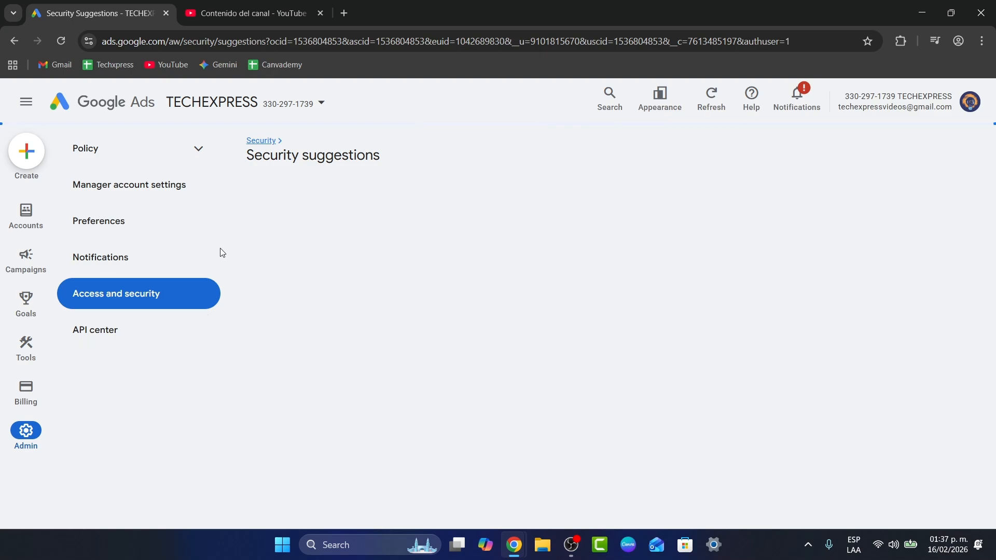
mouse_move(45, 214)
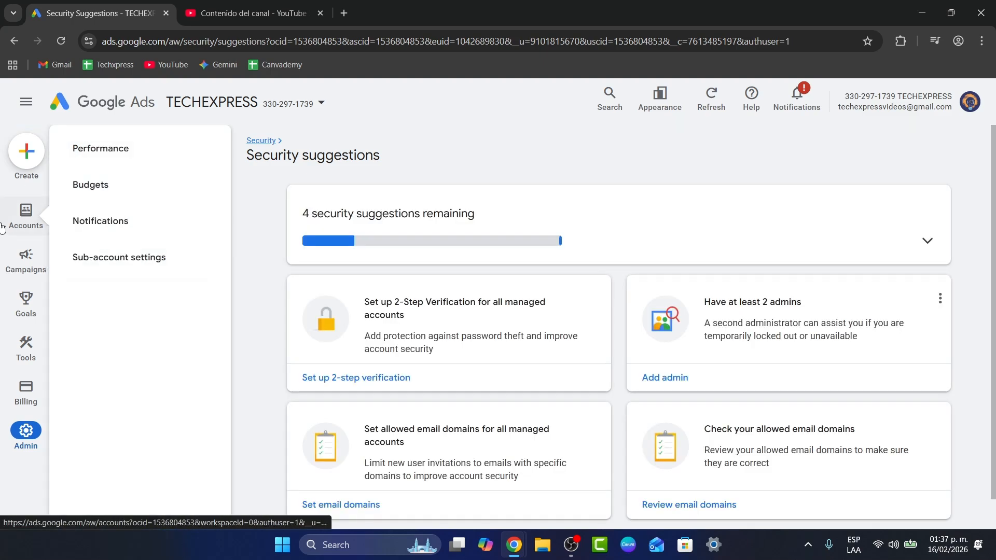
mouse_move(28, 259)
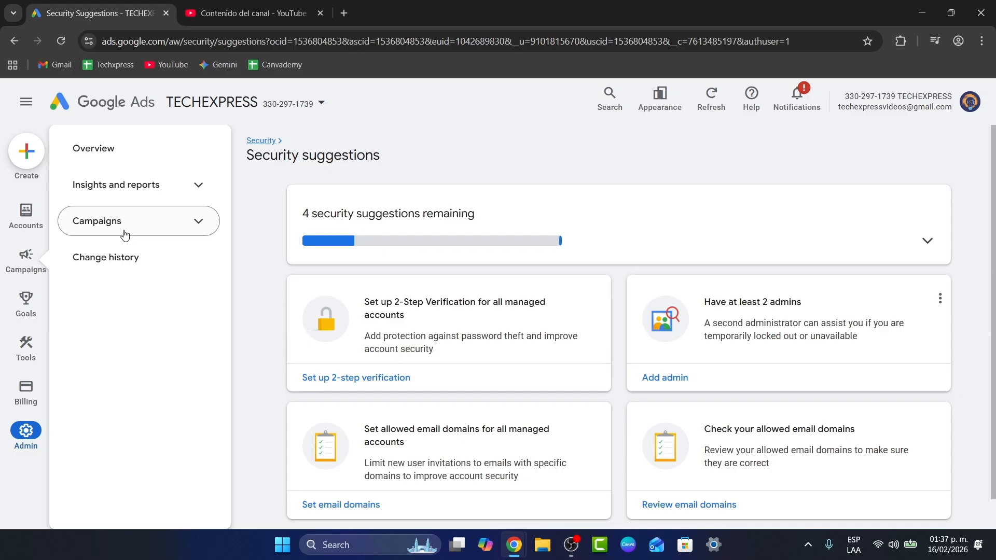
Step: View the conversions summary and the attribution overview under the account's goals
mouse_move(23, 308)
click(107, 150)
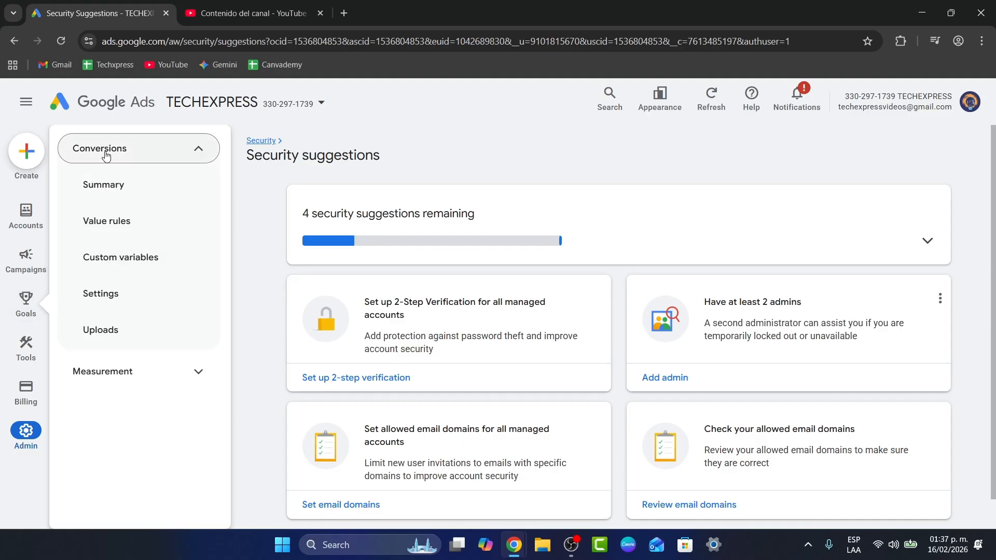
click(149, 199)
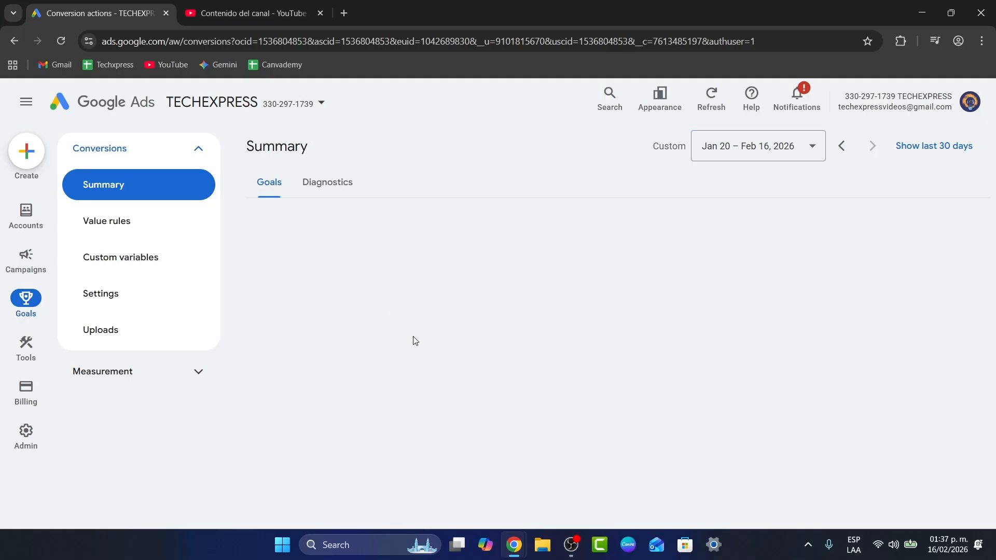
click(199, 149)
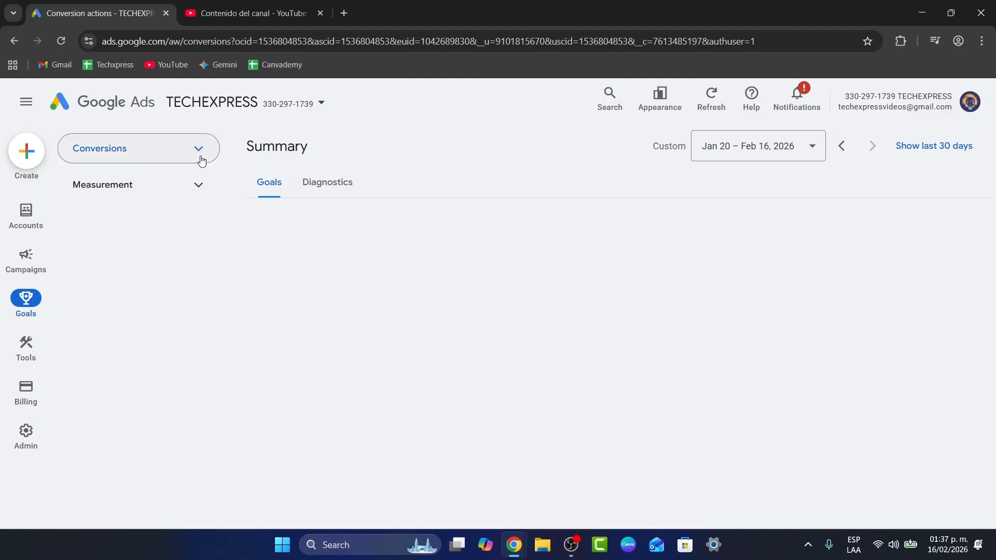
click(141, 186)
click(141, 223)
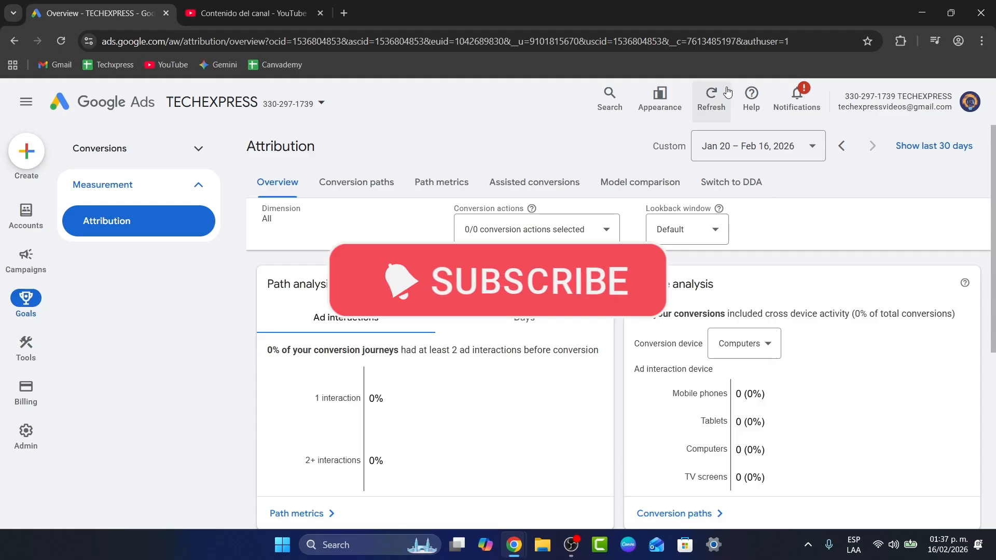
Step: Check the account notifications and open the administration page for policy accounts
click(806, 95)
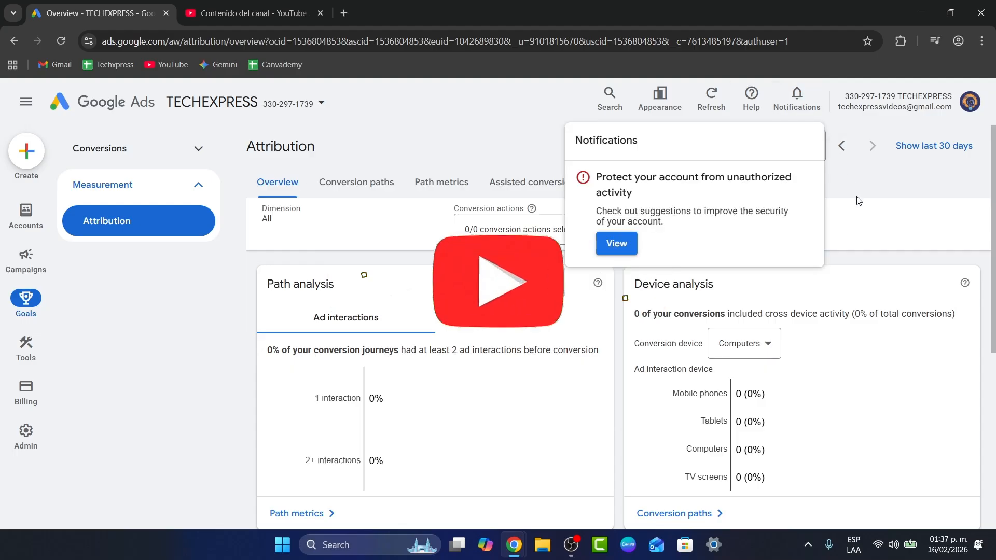
click(839, 146)
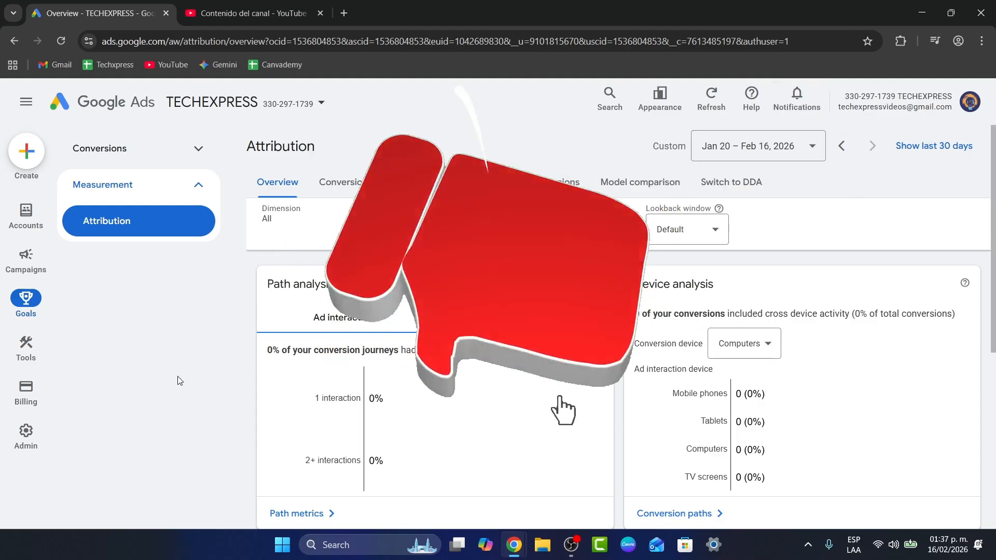
click(26, 431)
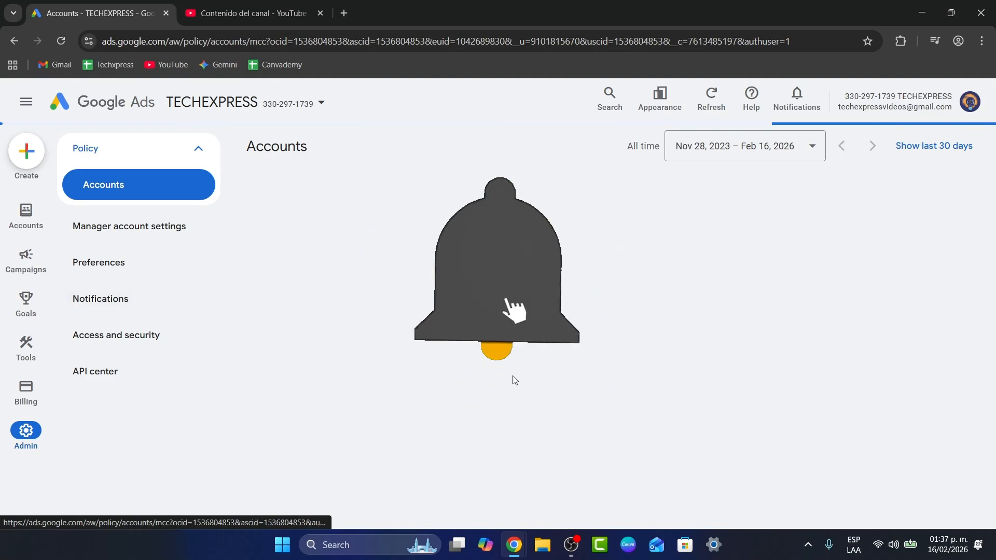